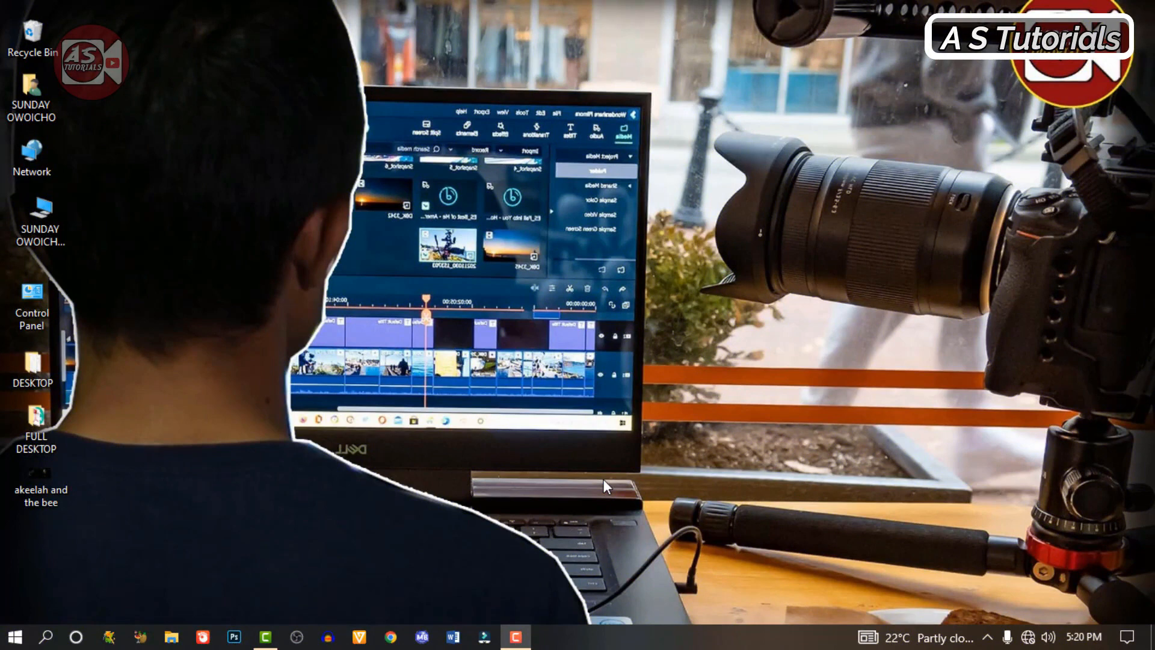
# Step: Switch to Camtasia and look through the images in the Media Bin
pyautogui.click(244, 135)
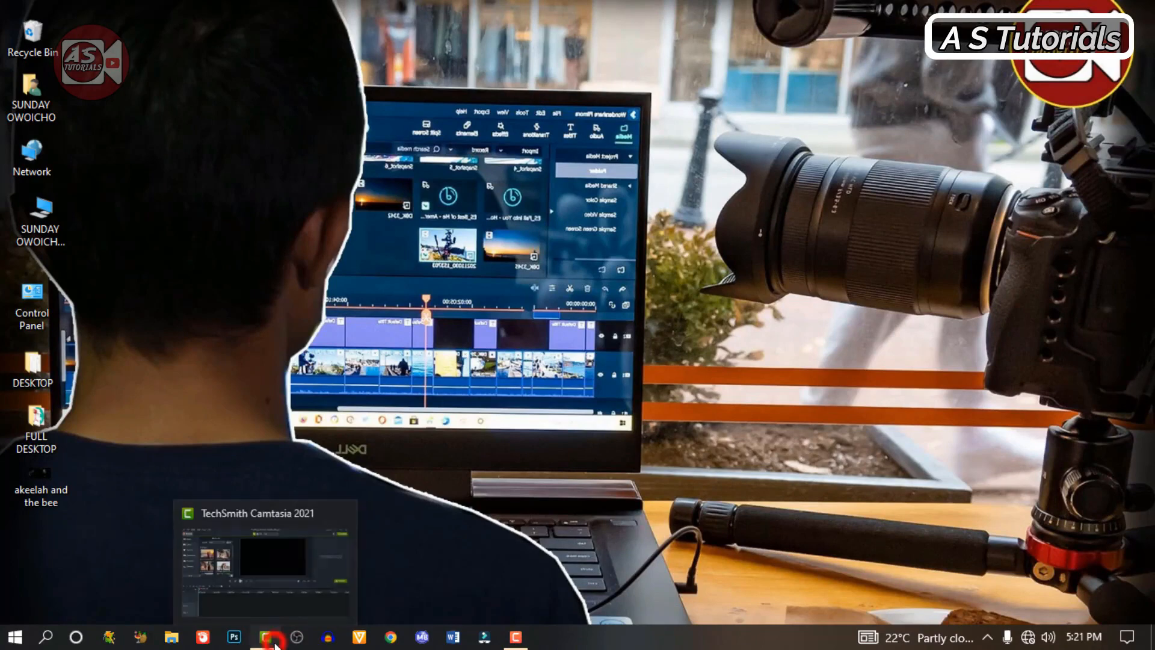
pyautogui.click(274, 641)
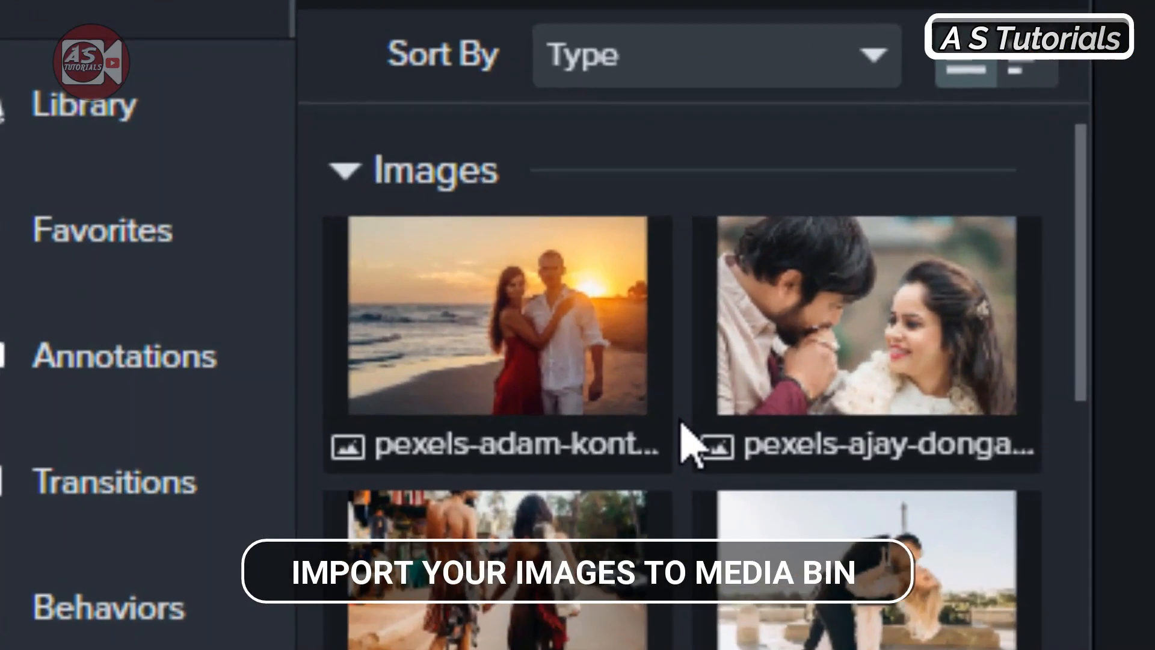
pyautogui.scroll(-5, 485, 330)
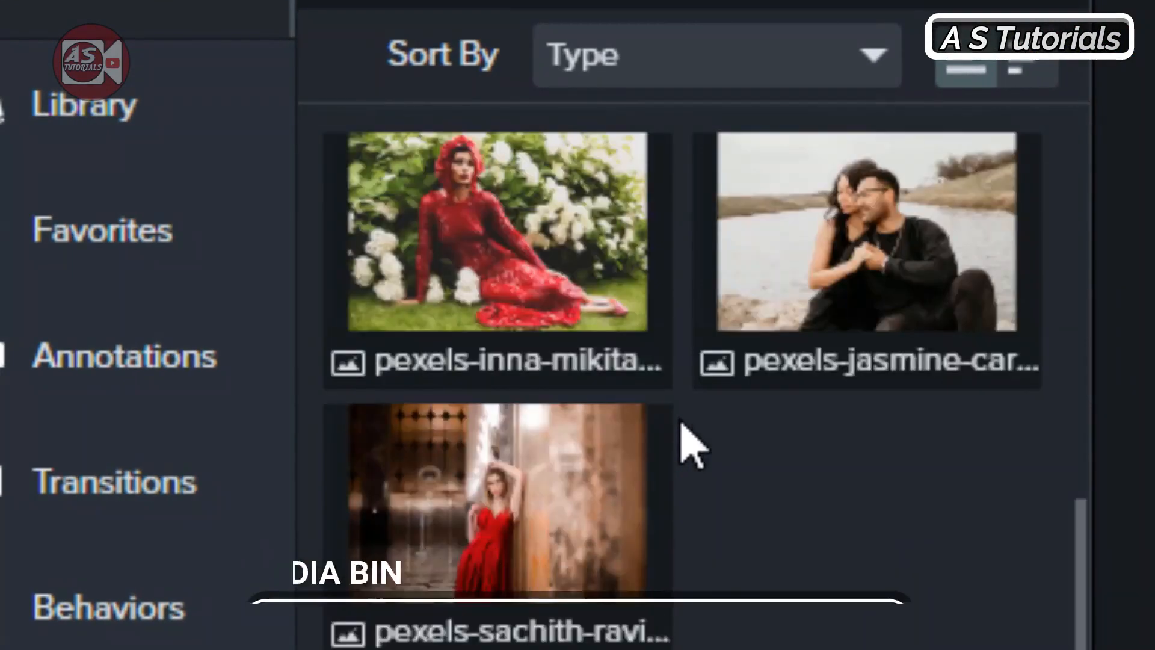
pyautogui.scroll(2, 486, 330)
pyautogui.scroll(4, 686, 448)
pyautogui.scroll(-5, 175, 271)
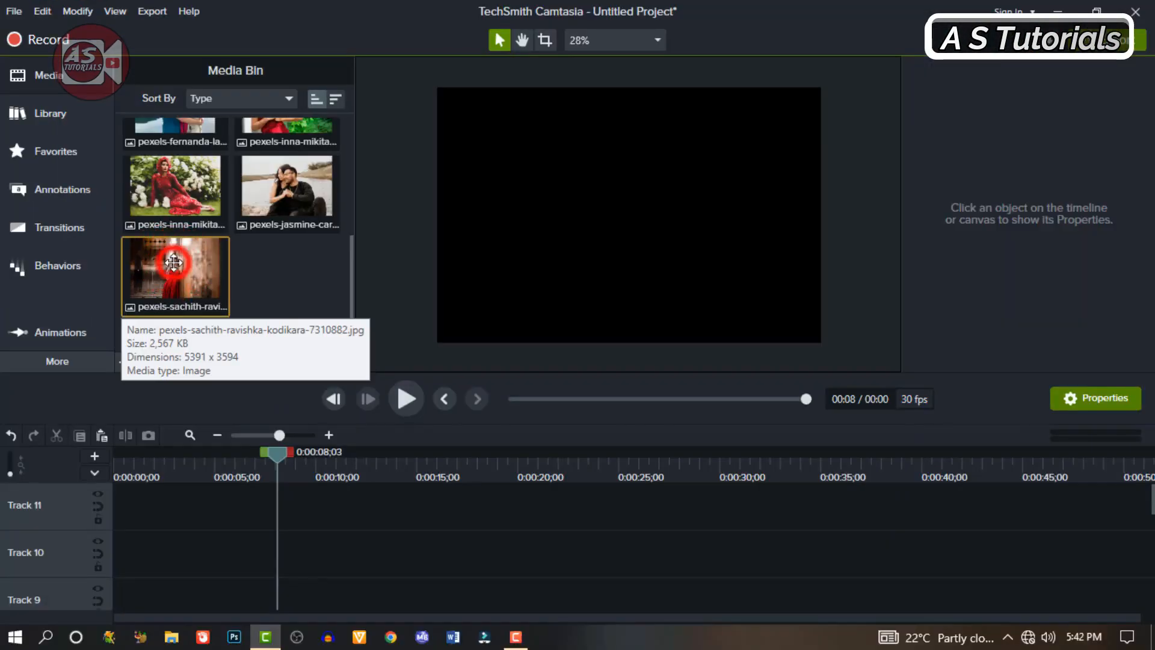
# Step: Place the image of the woman in red leaning on a wall at the start of Track 9 and extend it to about 22 seconds
pyautogui.moveTo(174, 271); pyautogui.dragTo(177, 478)
pyautogui.moveTo(180, 580); pyautogui.dragTo(171, 581)
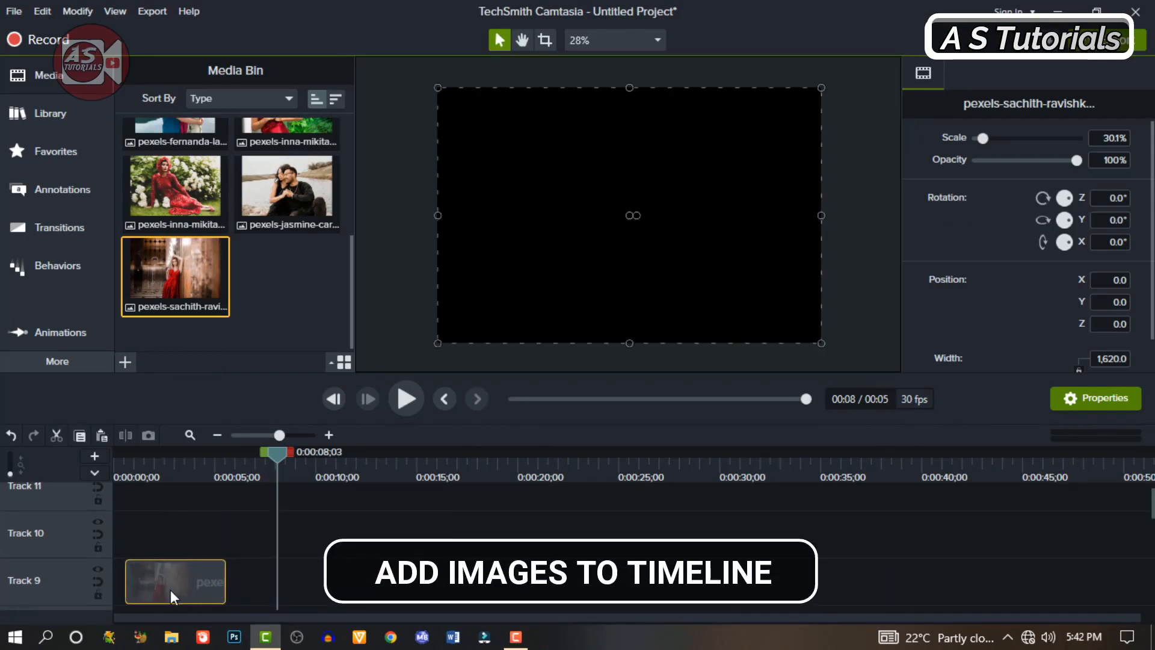
pyautogui.moveTo(211, 581); pyautogui.dragTo(592, 545)
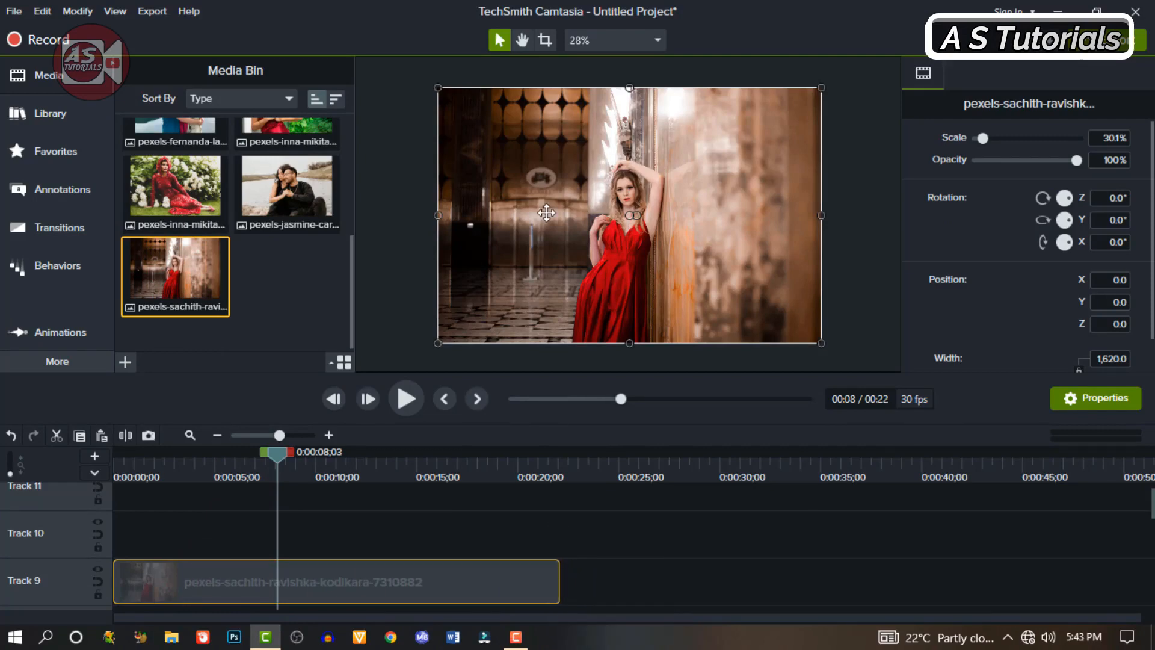
# Step: Add a Blur annotation at the start of Track 10, directly above the image clip
pyautogui.click(56, 191)
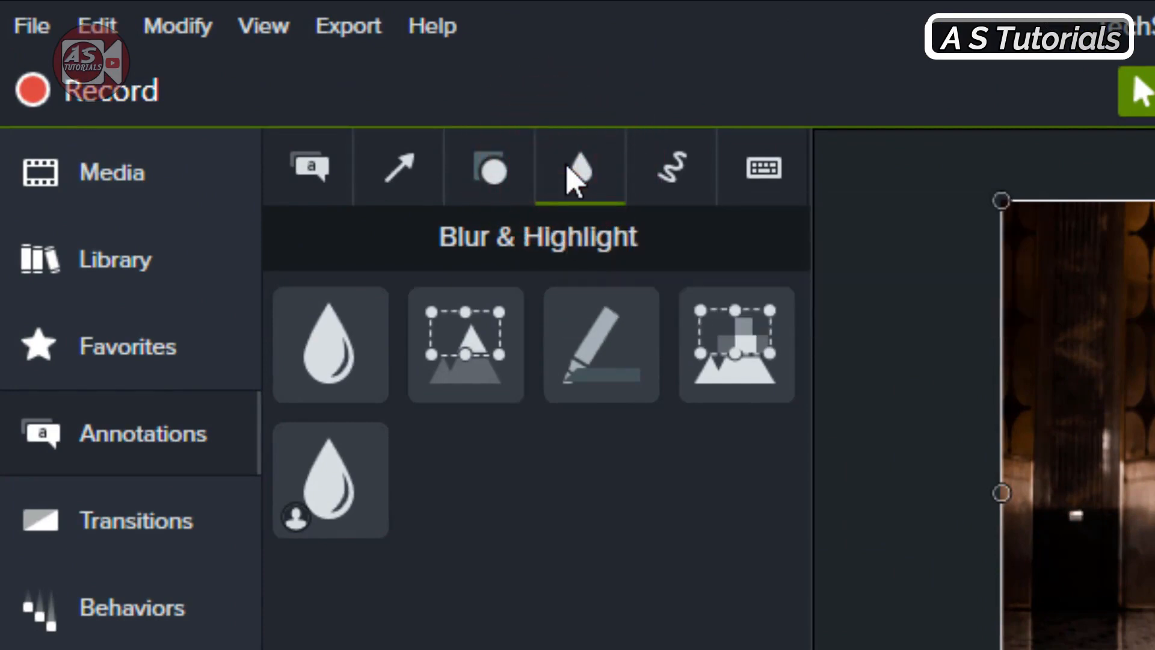
pyautogui.moveTo(328, 370); pyautogui.dragTo(197, 533)
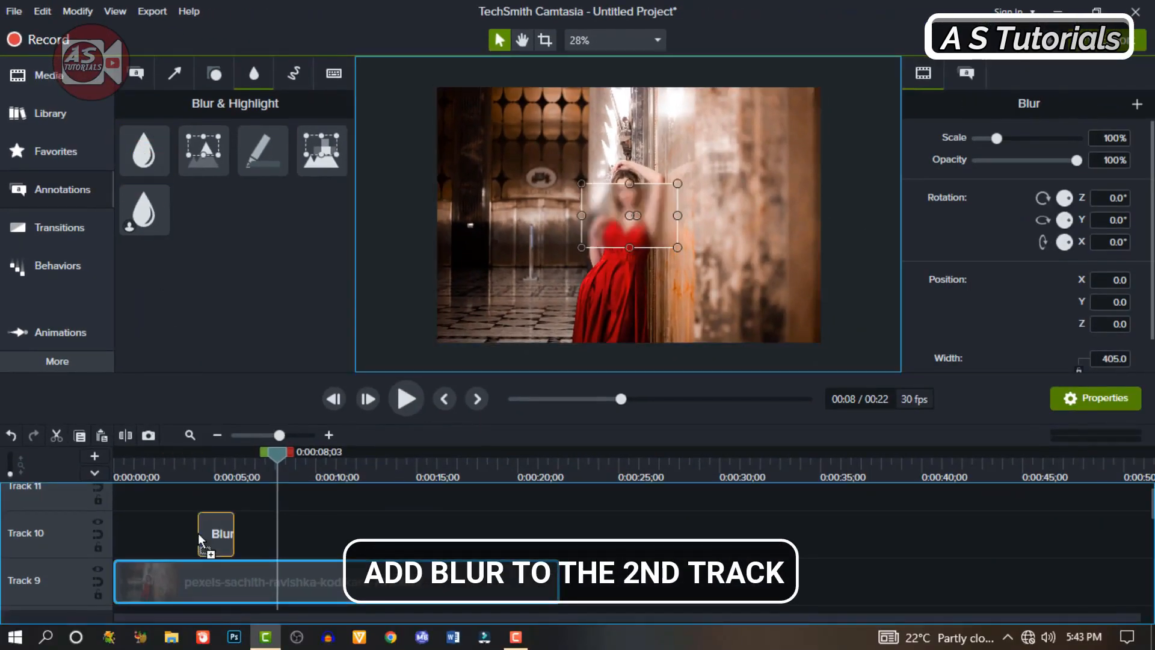
pyautogui.moveTo(117, 535); pyautogui.dragTo(100, 535)
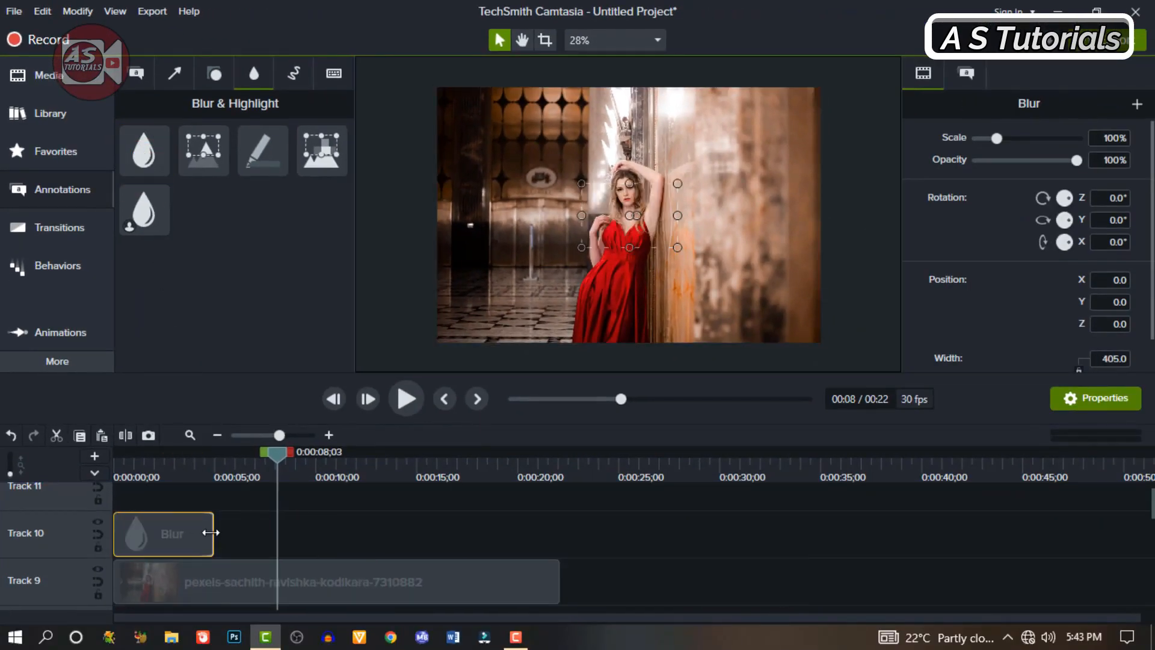
# Step: Scale the Blur to 400% to cover the whole canvas and extend its clip to the end of the image clip
pyautogui.click(187, 475)
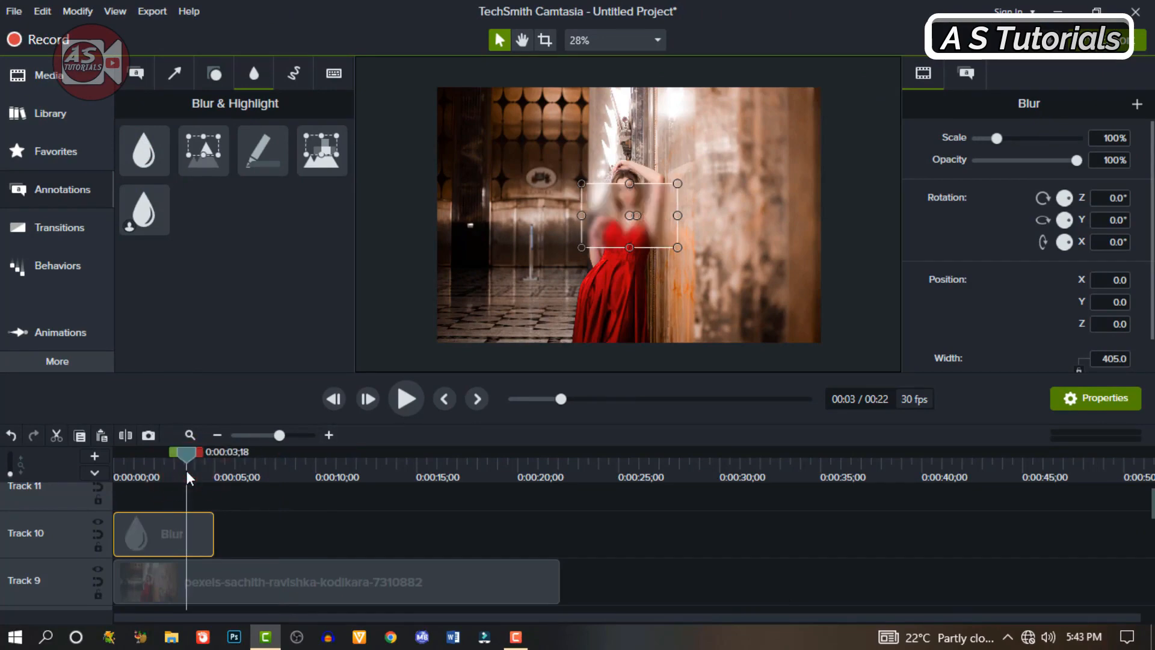
pyautogui.moveTo(580, 246); pyautogui.dragTo(444, 340)
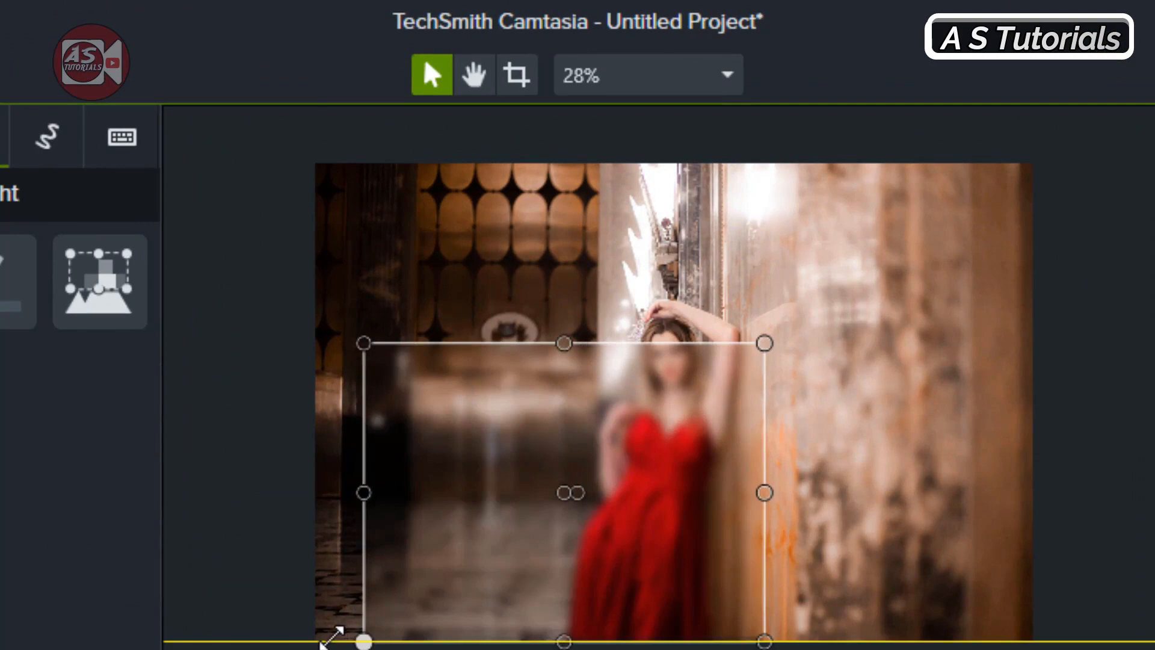
pyautogui.moveTo(330, 637); pyautogui.dragTo(328, 635)
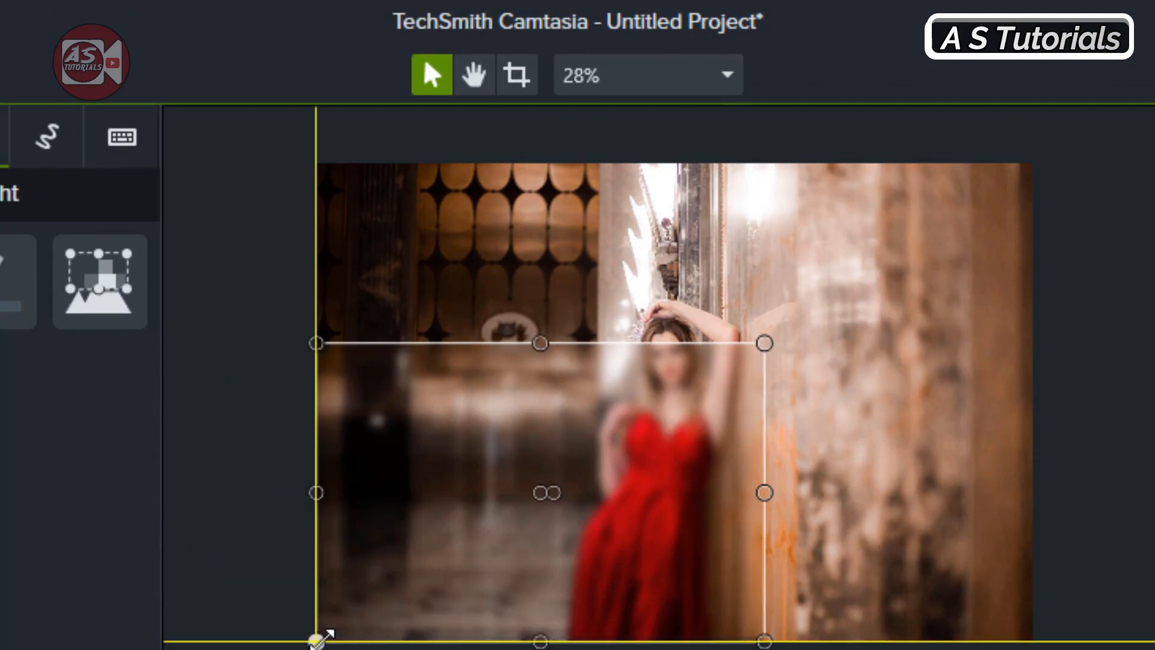
pyautogui.moveTo(765, 341); pyautogui.dragTo(1042, 169)
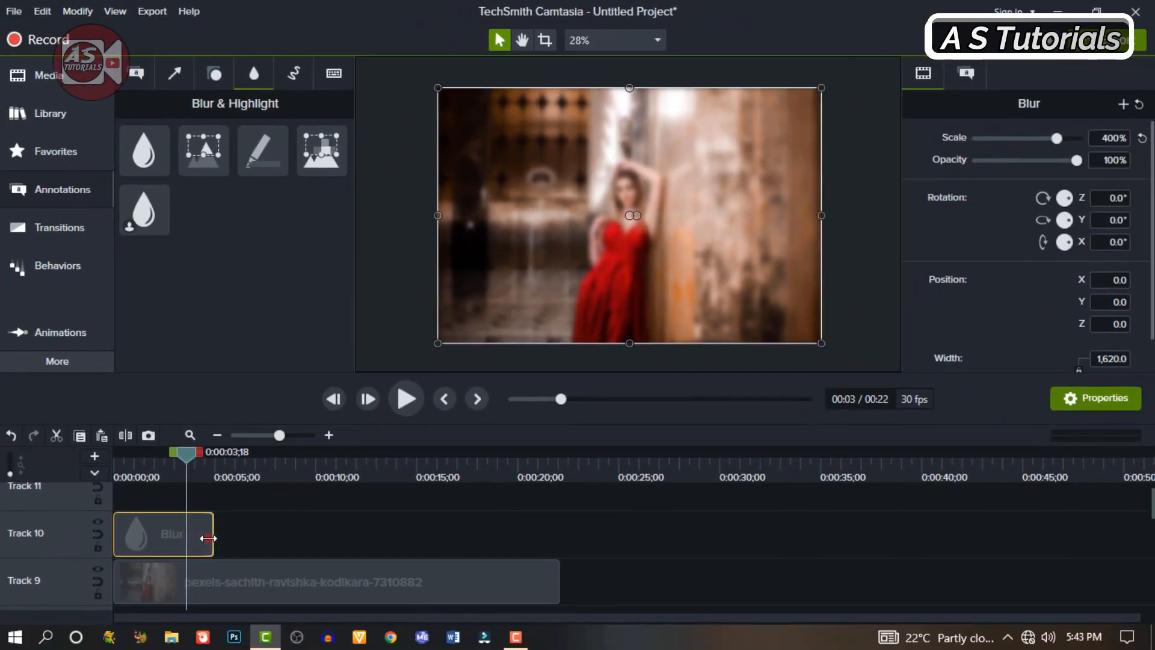
pyautogui.moveTo(227, 536); pyautogui.dragTo(555, 532)
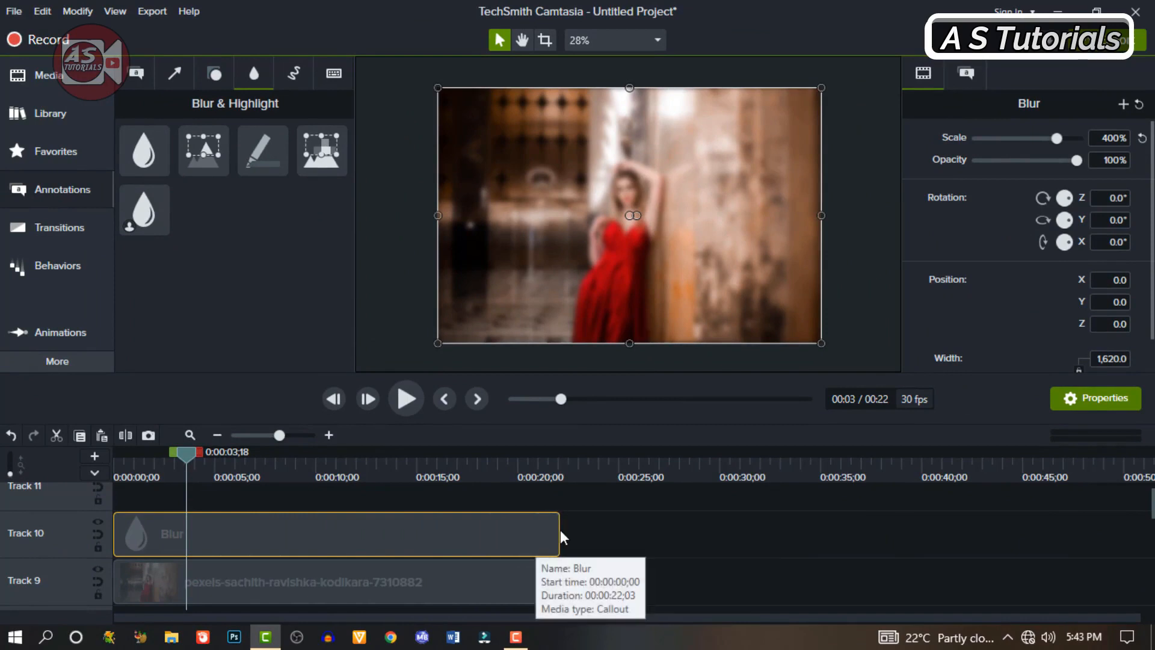
# Step: Insert an empty track above the Blur clip's track
pyautogui.scroll(1, 561, 529)
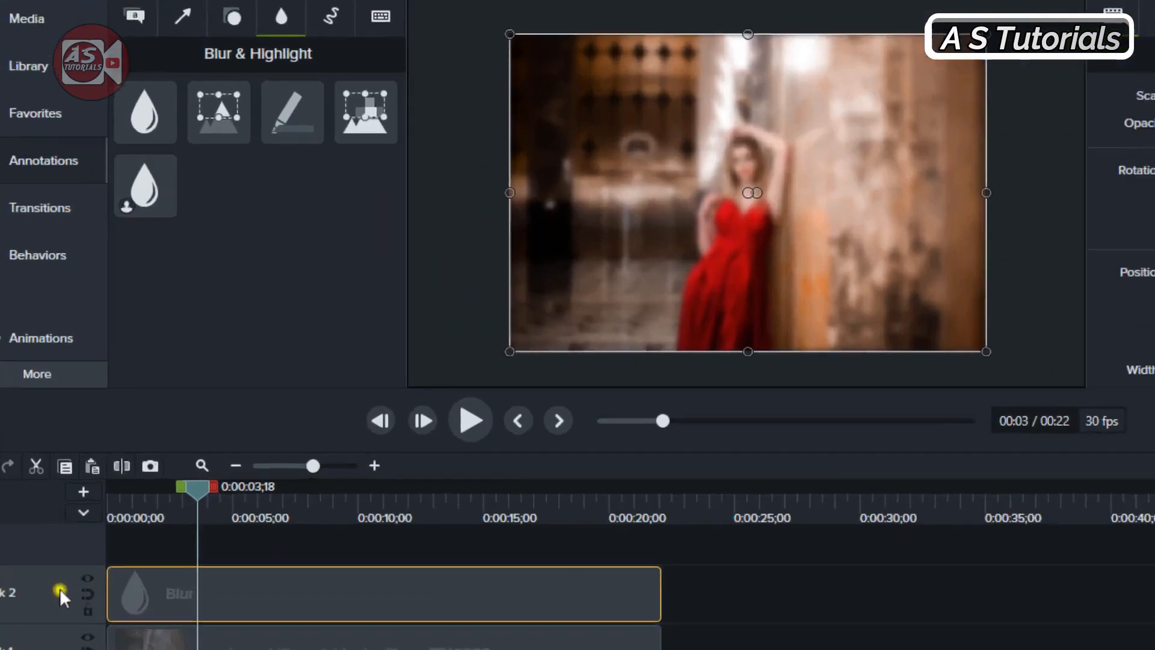
pyautogui.rightClick(60, 590)
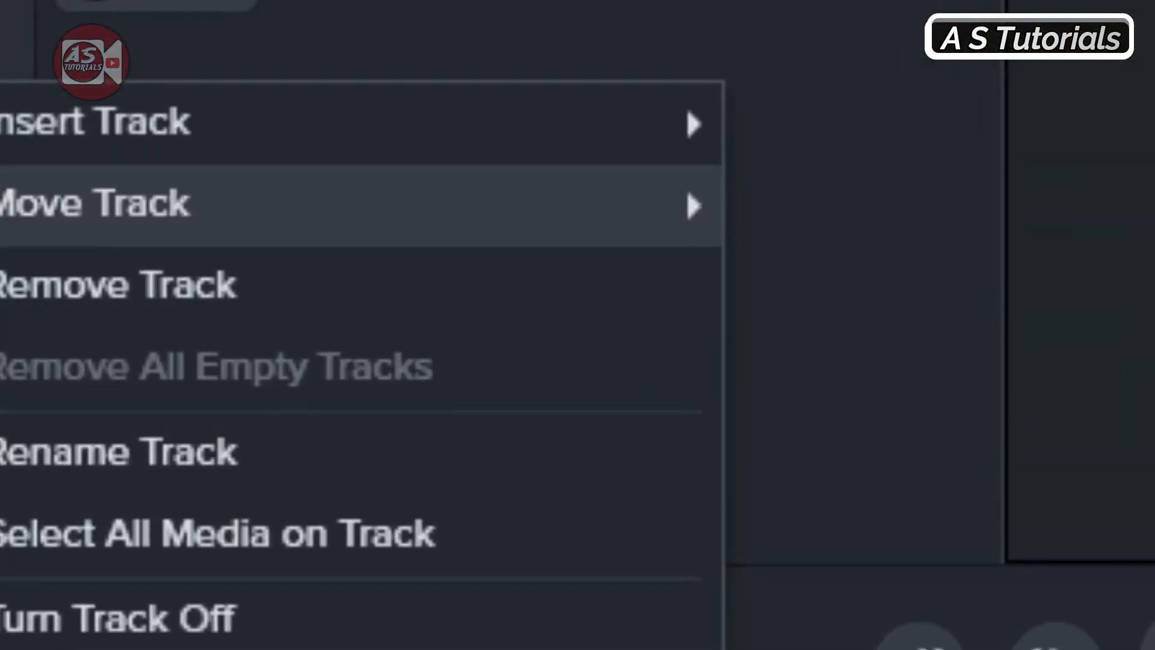
pyautogui.moveTo(662, 123)
pyautogui.click(809, 130)
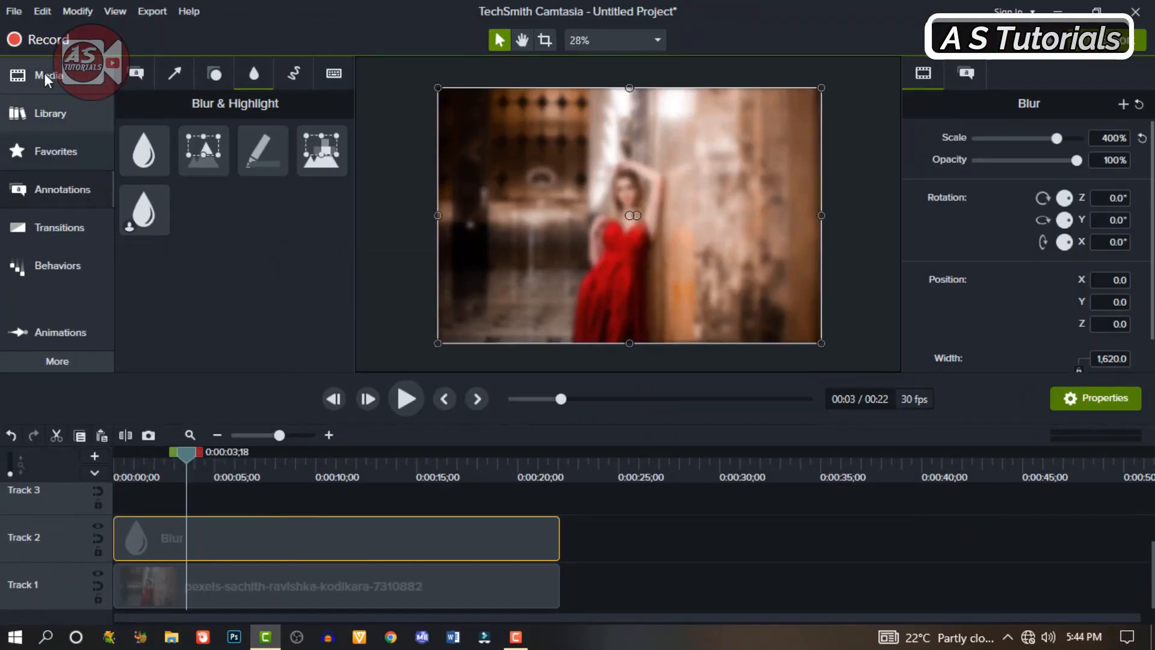
# Step: Add the image of the woman seated by white flowers to the start of Track 3 and center it at 22.4% scale
pyautogui.click(47, 78)
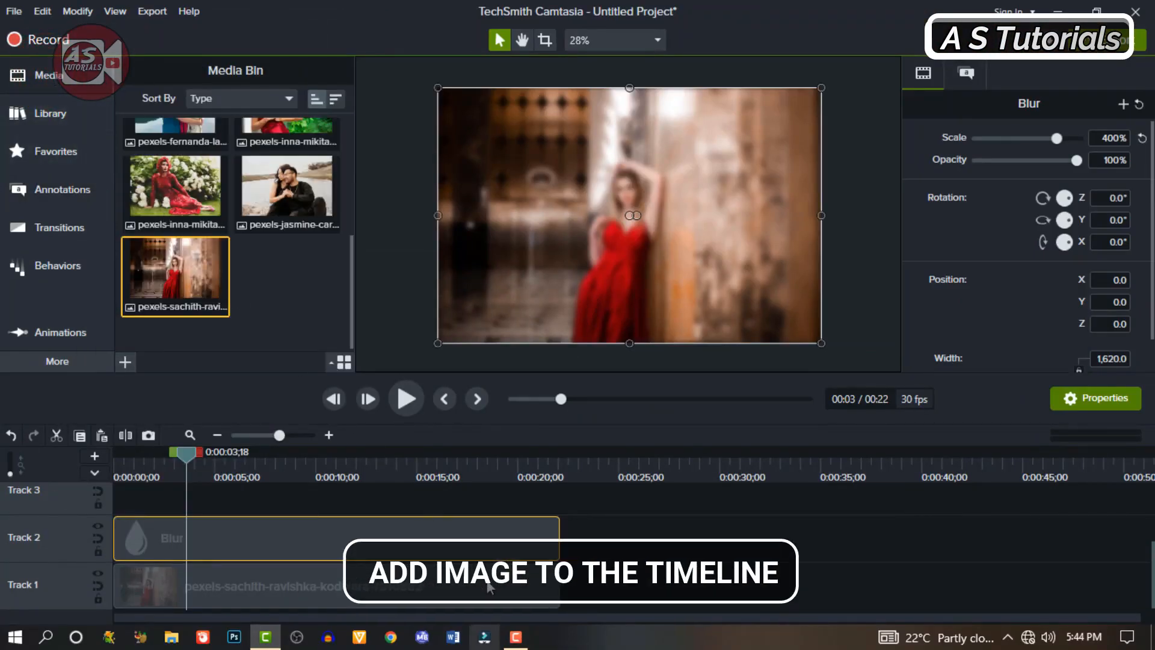
pyautogui.scroll(3, 490, 587)
pyautogui.scroll(-1, 490, 587)
pyautogui.moveTo(175, 186); pyautogui.dragTo(182, 569)
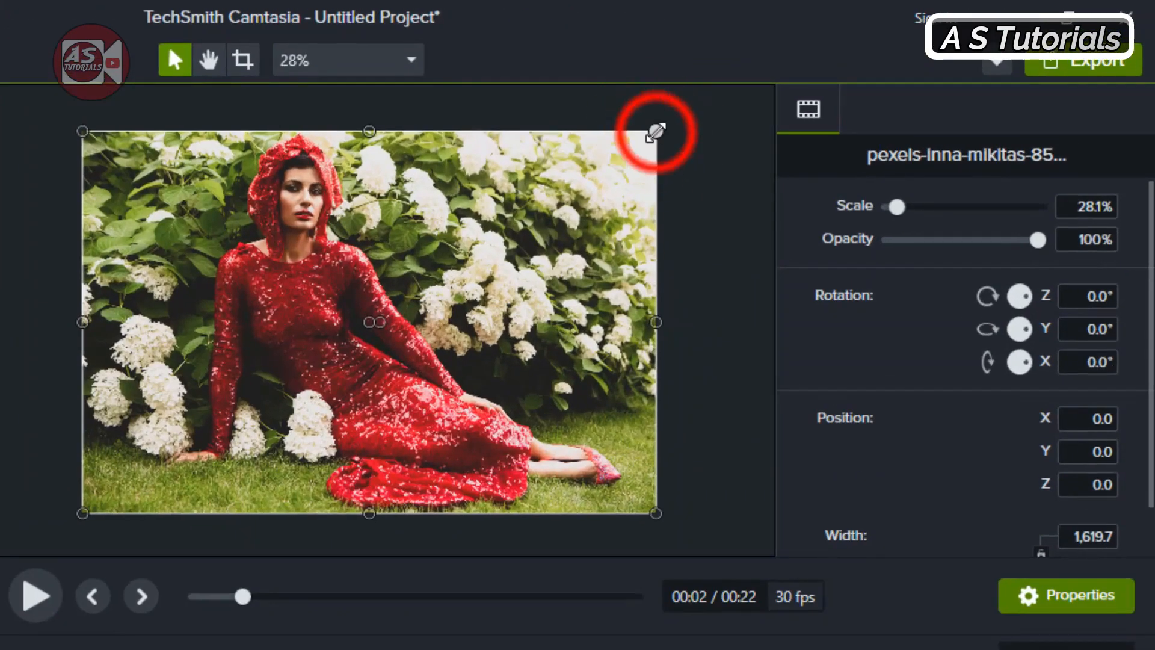
pyautogui.moveTo(821, 88); pyautogui.dragTo(745, 140)
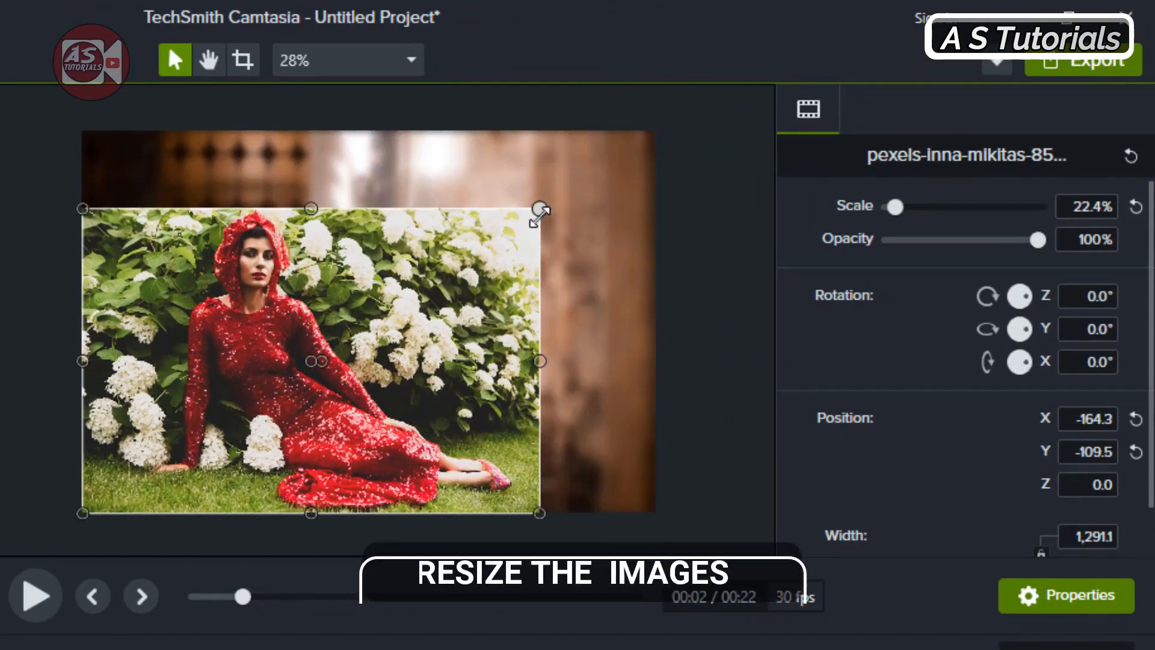
pyautogui.moveTo(260, 367); pyautogui.dragTo(302, 369)
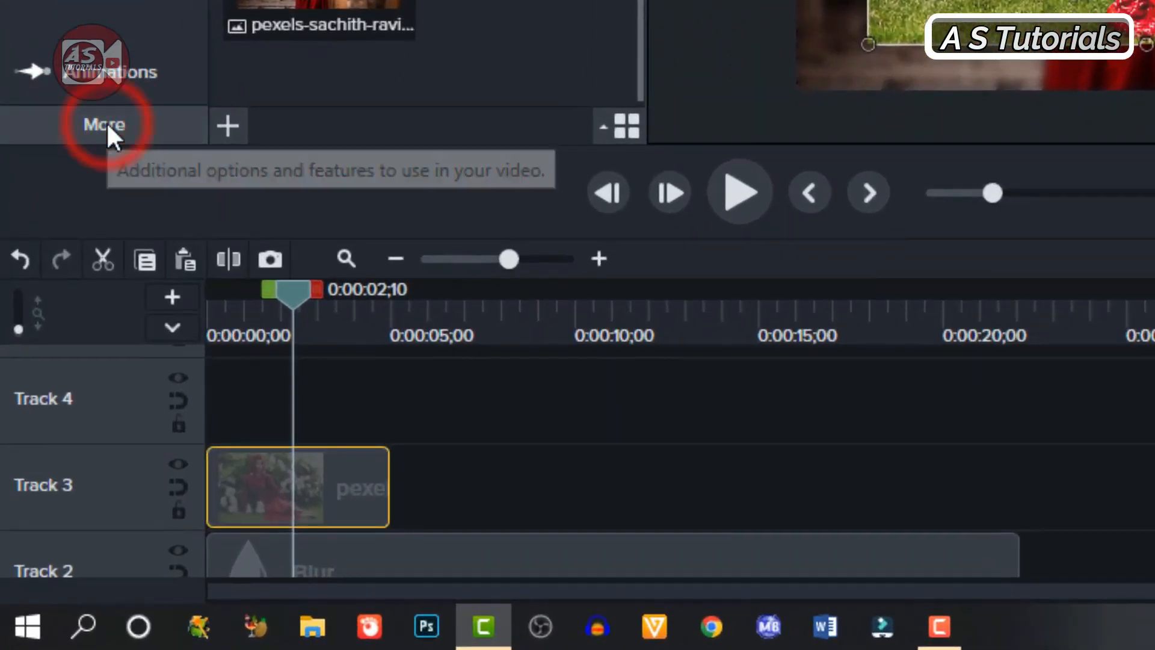
# Step: Apply the Border visual effect to the Track 3 image with a white border of thickness 10
pyautogui.click(108, 126)
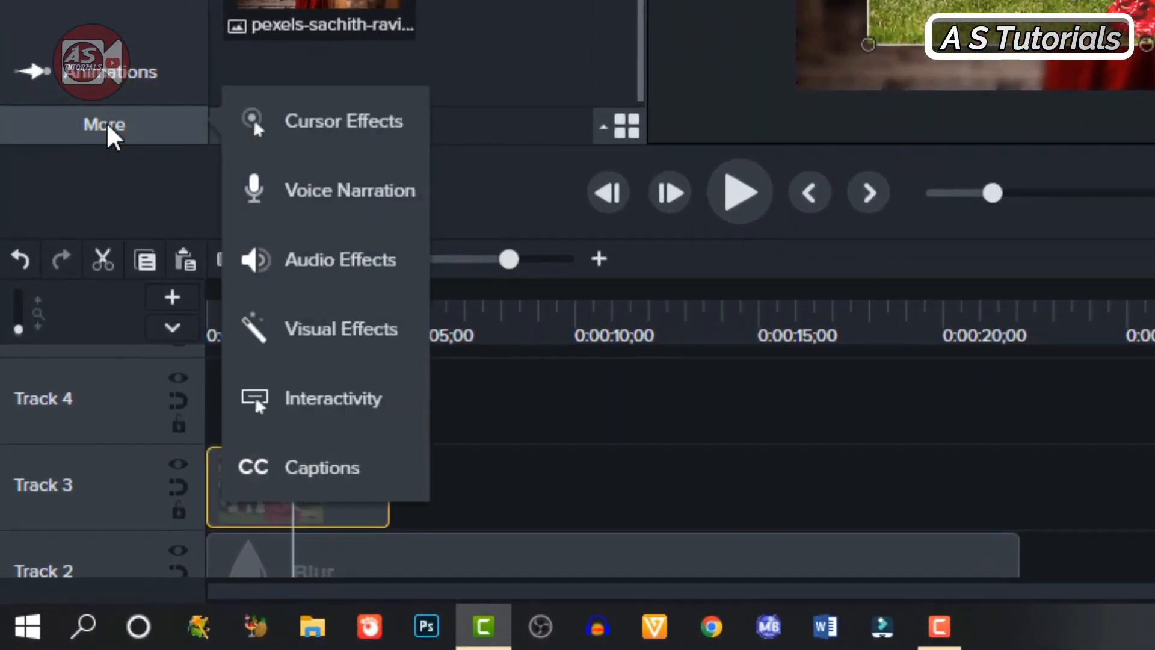
pyautogui.click(323, 332)
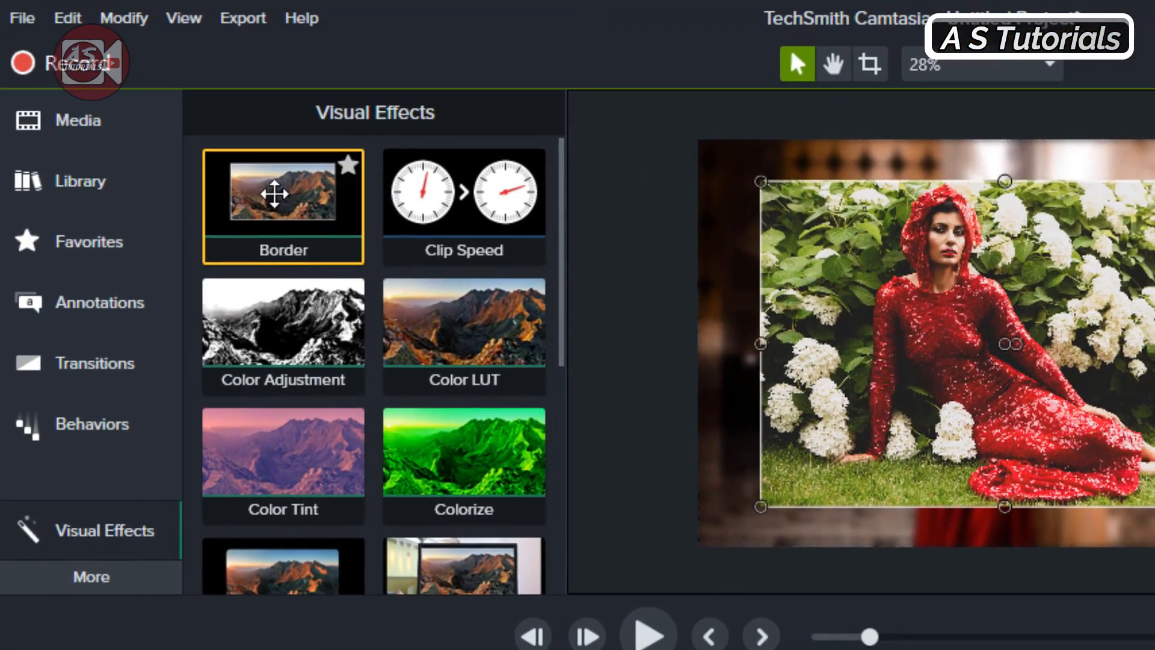
pyautogui.moveTo(275, 194); pyautogui.dragTo(256, 633)
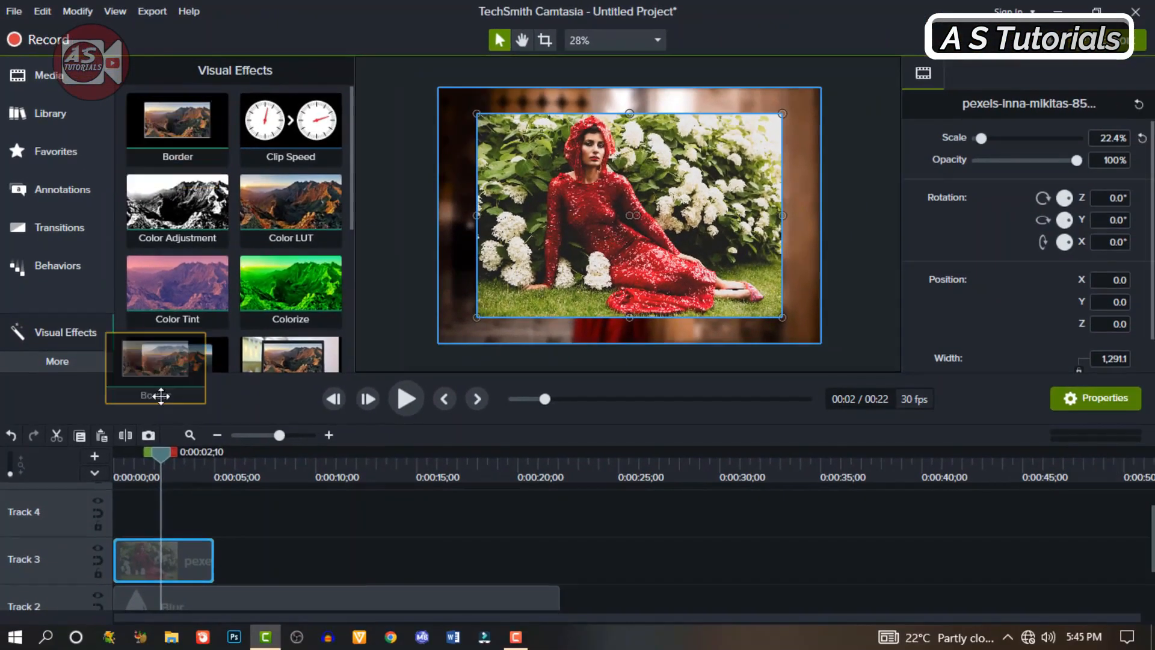
pyautogui.moveTo(161, 395); pyautogui.dragTo(160, 553)
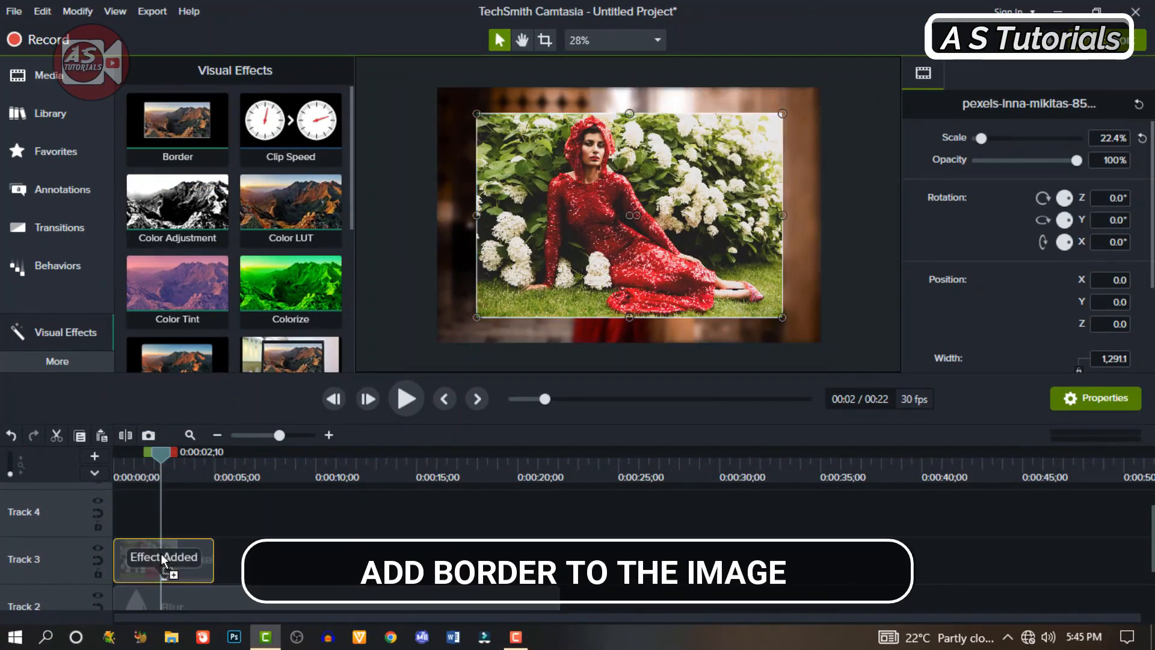
pyautogui.scroll(-2, 993, 353)
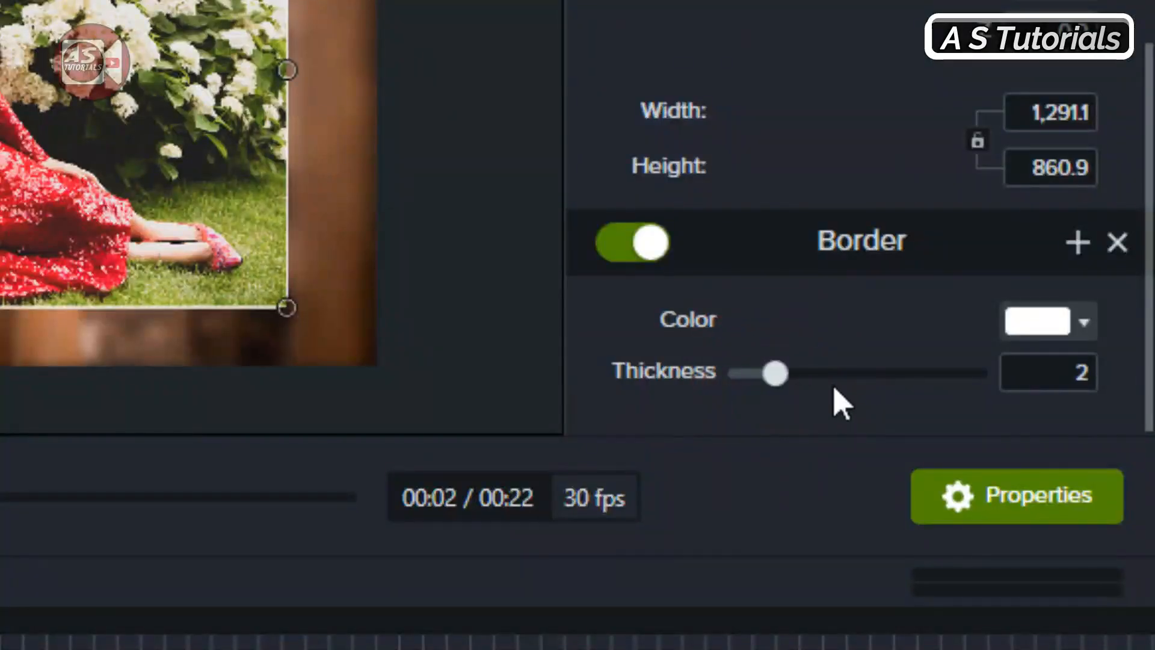
pyautogui.moveTo(834, 390); pyautogui.dragTo(1016, 404)
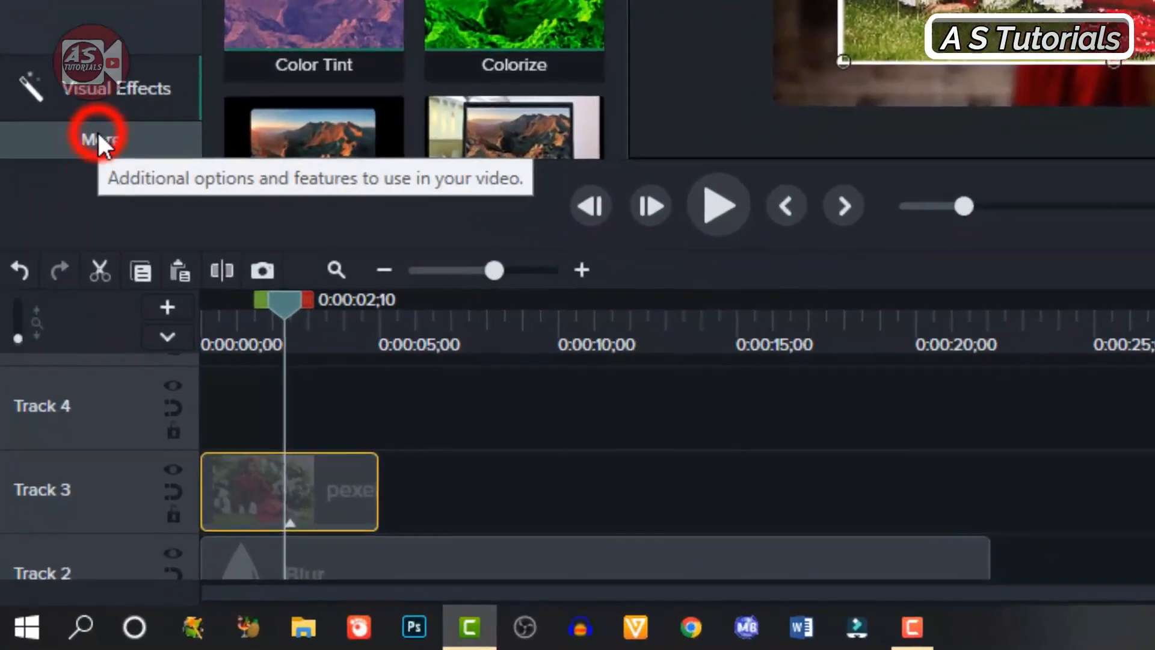
# Step: Add a Custom animation to the Track 3 image, running from the clip's start to 0:00:02;15
pyautogui.click(100, 135)
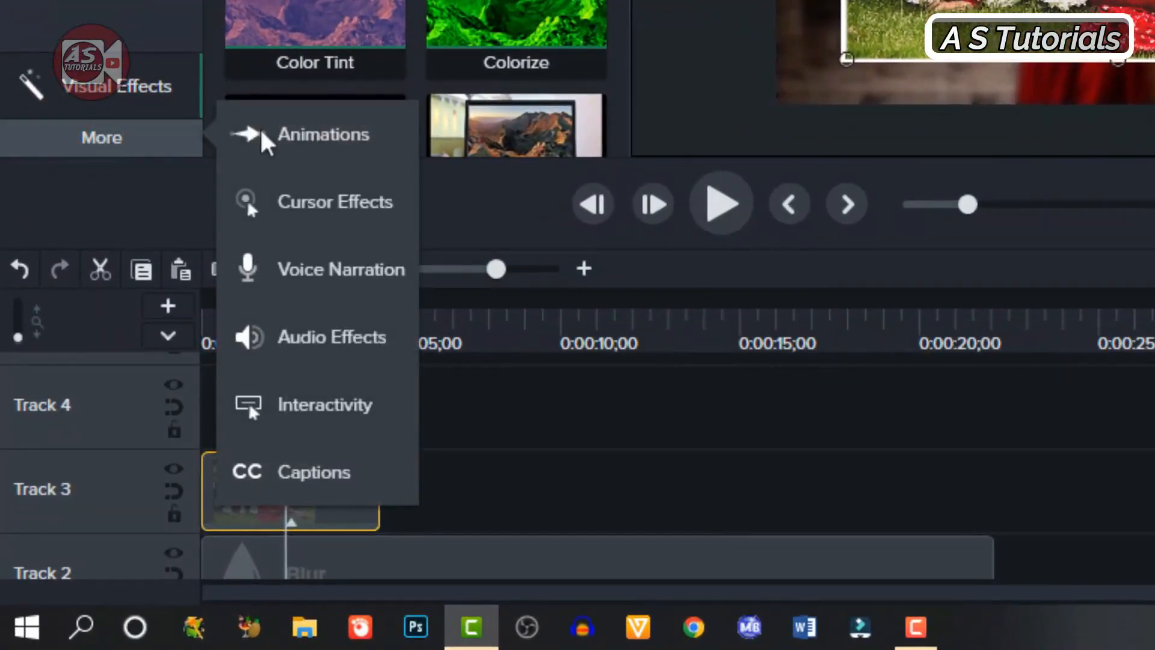
pyautogui.click(309, 133)
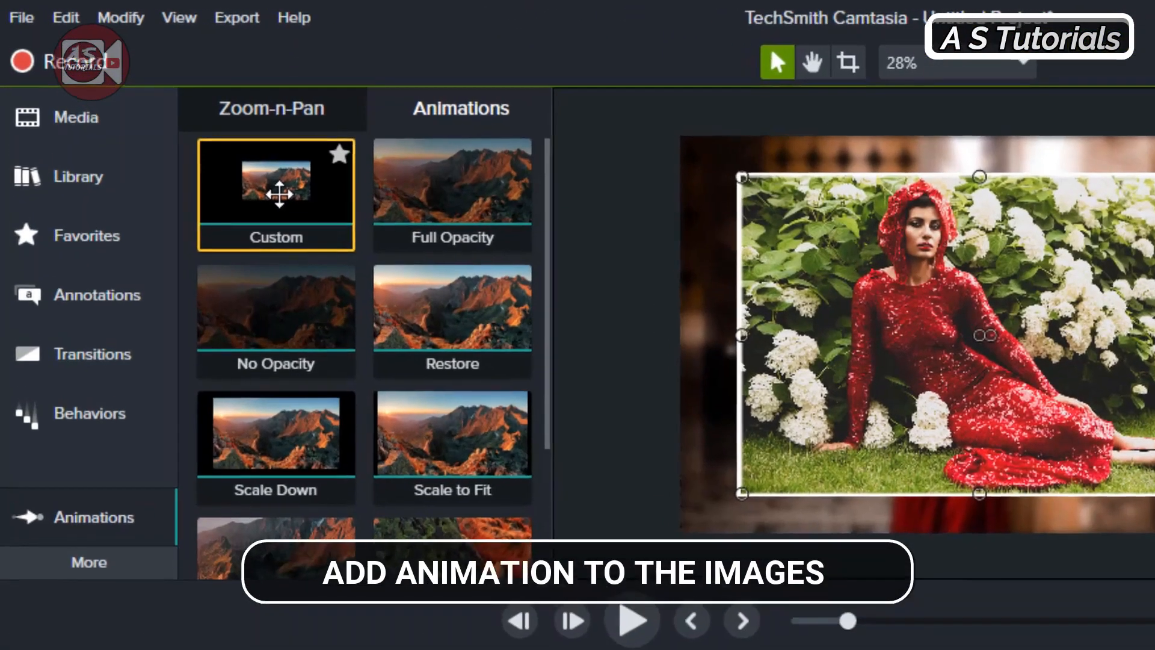
pyautogui.click(180, 125)
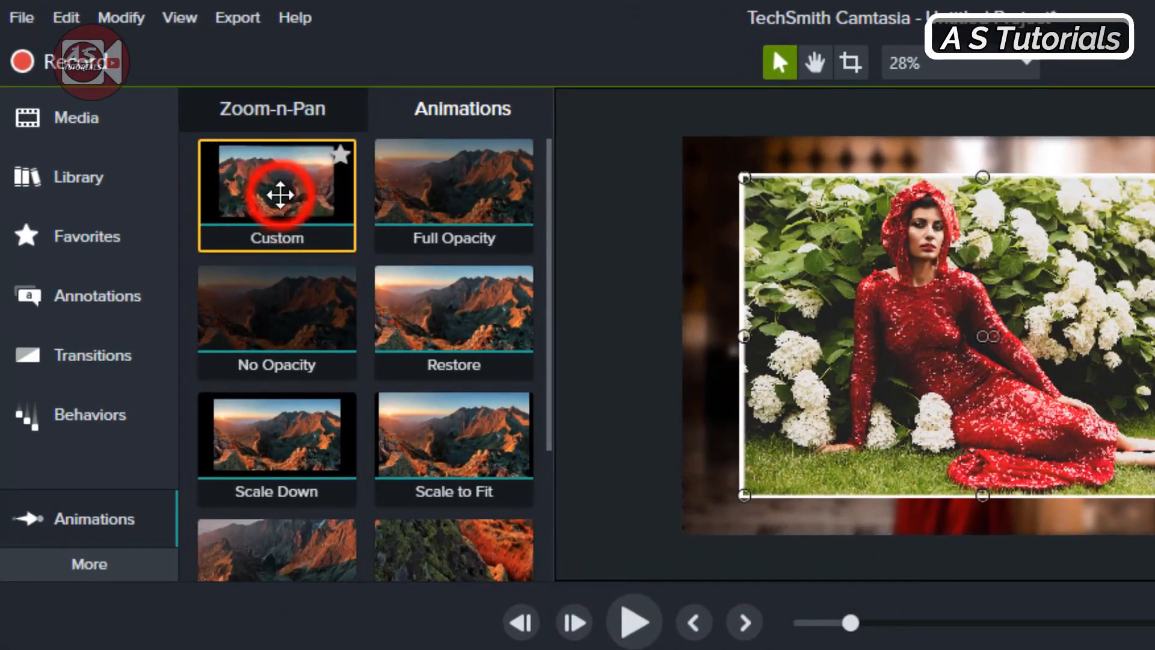
pyautogui.moveTo(280, 194); pyautogui.dragTo(261, 649)
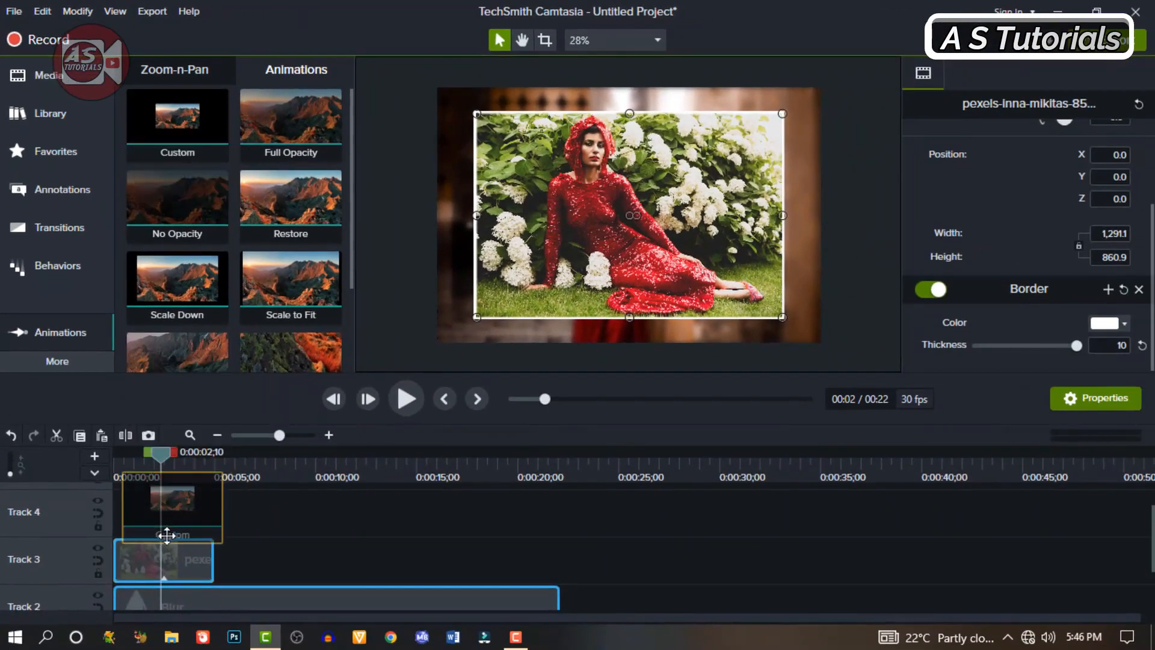
pyautogui.moveTo(167, 535); pyautogui.dragTo(129, 565)
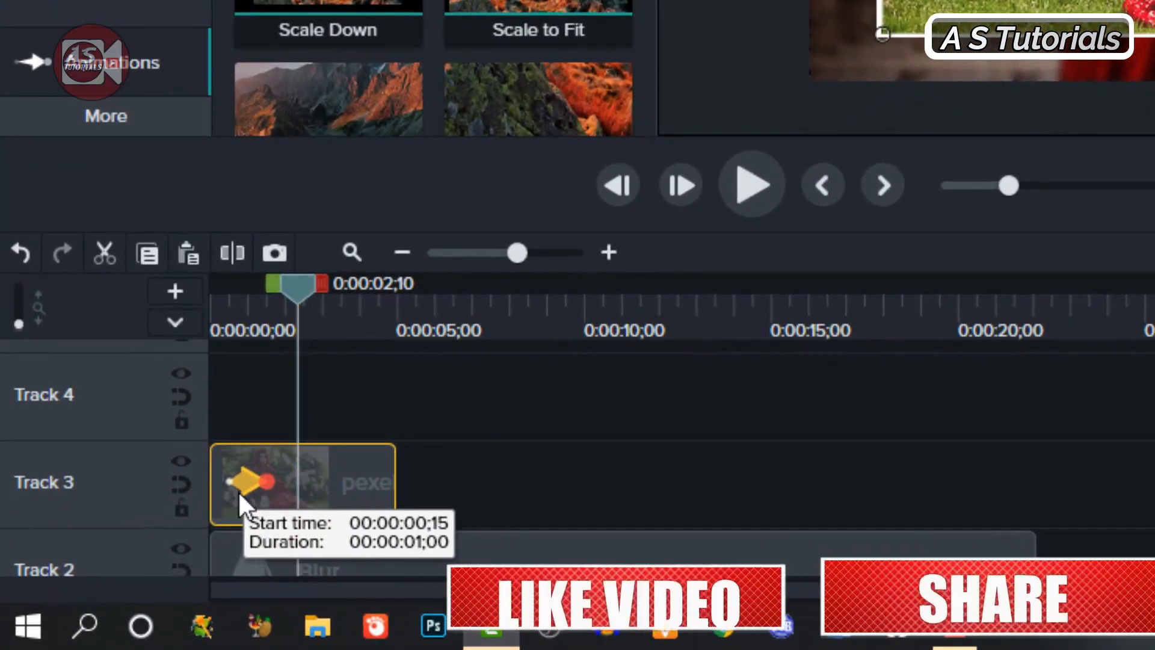
pyautogui.moveTo(239, 492); pyautogui.dragTo(306, 461)
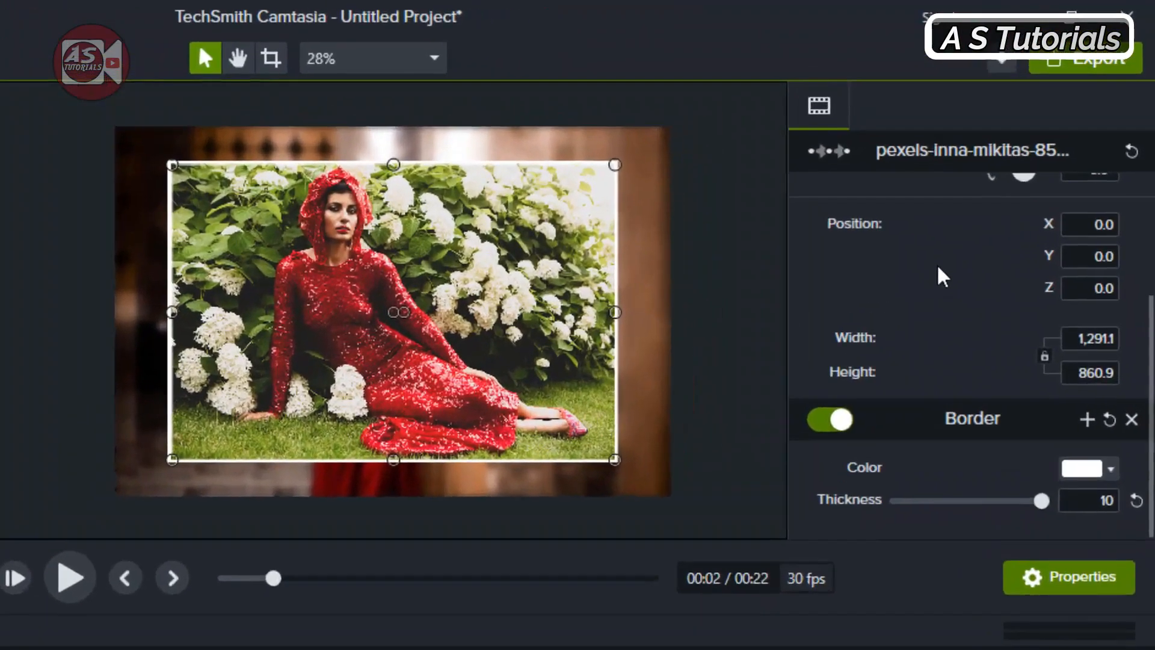
# Step: Set the Track 3 image's Y rotation to -180° at the animation's end and play back the flip
pyautogui.scroll(3, 1002, 193)
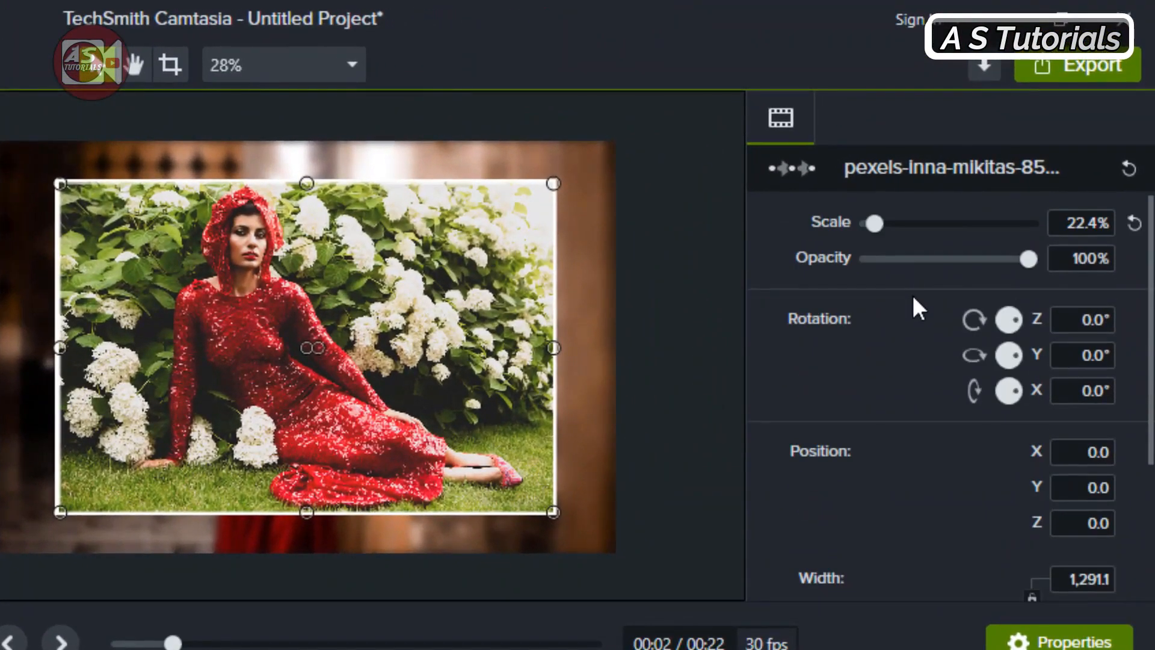
pyautogui.click(1085, 354)
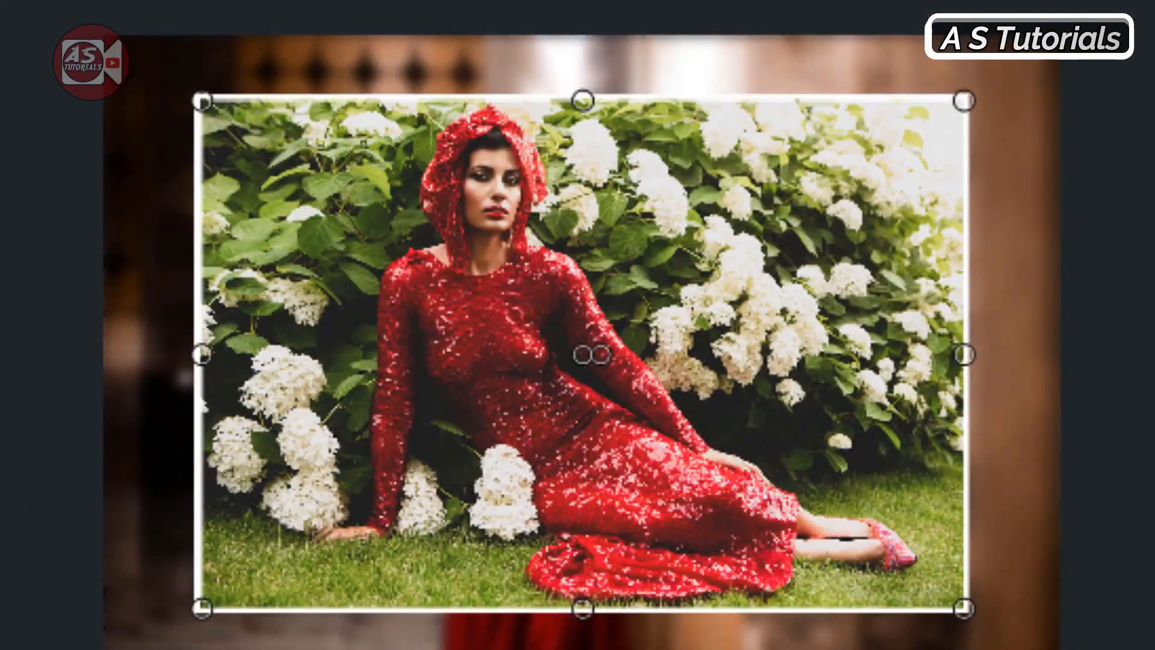
pyautogui.press('space')
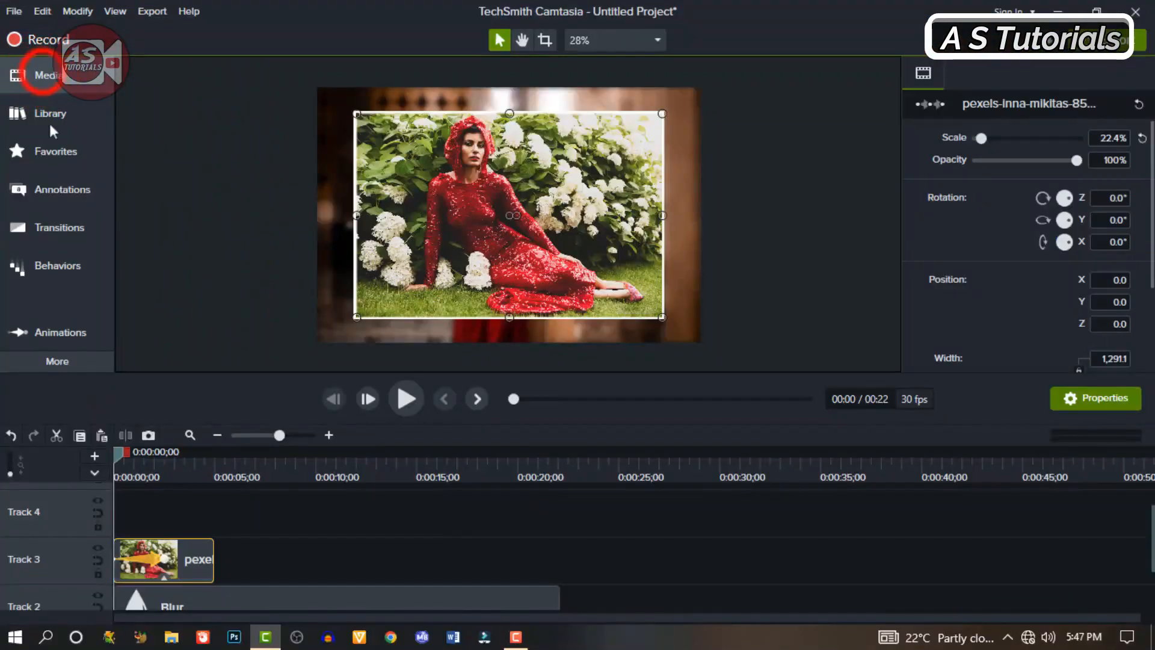
# Step: Add the image of the couple by the water to Track 4, starting at 0:00:02;15, and select its clip
pyautogui.click(43, 72)
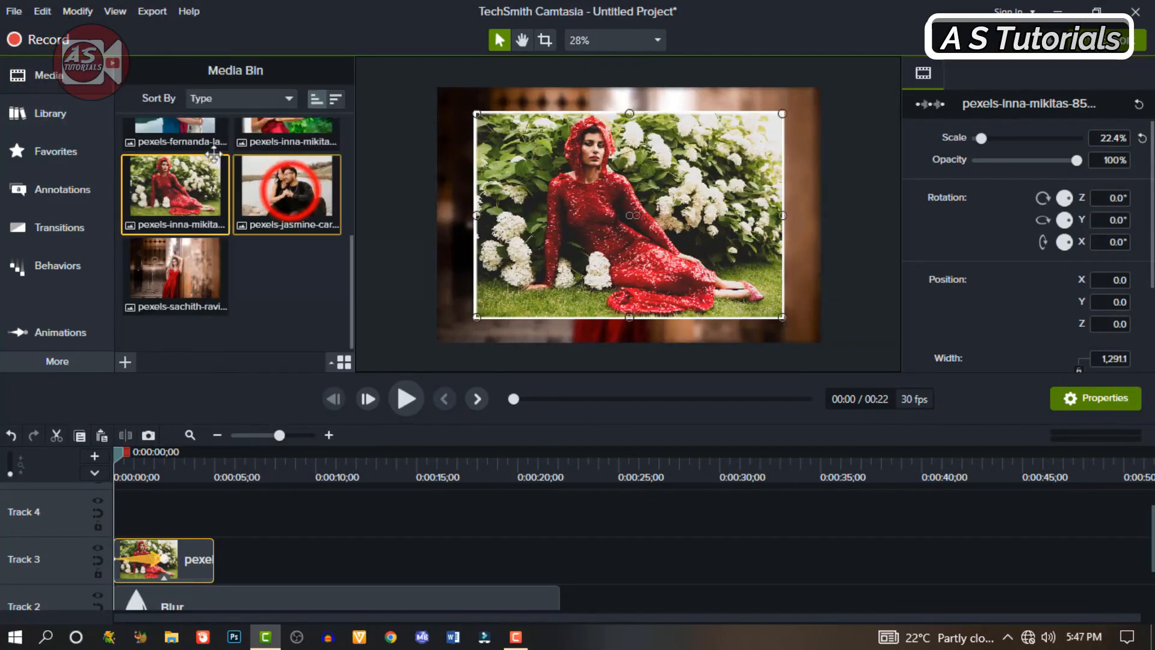
pyautogui.moveTo(290, 190); pyautogui.dragTo(160, 564)
pyautogui.click(149, 558)
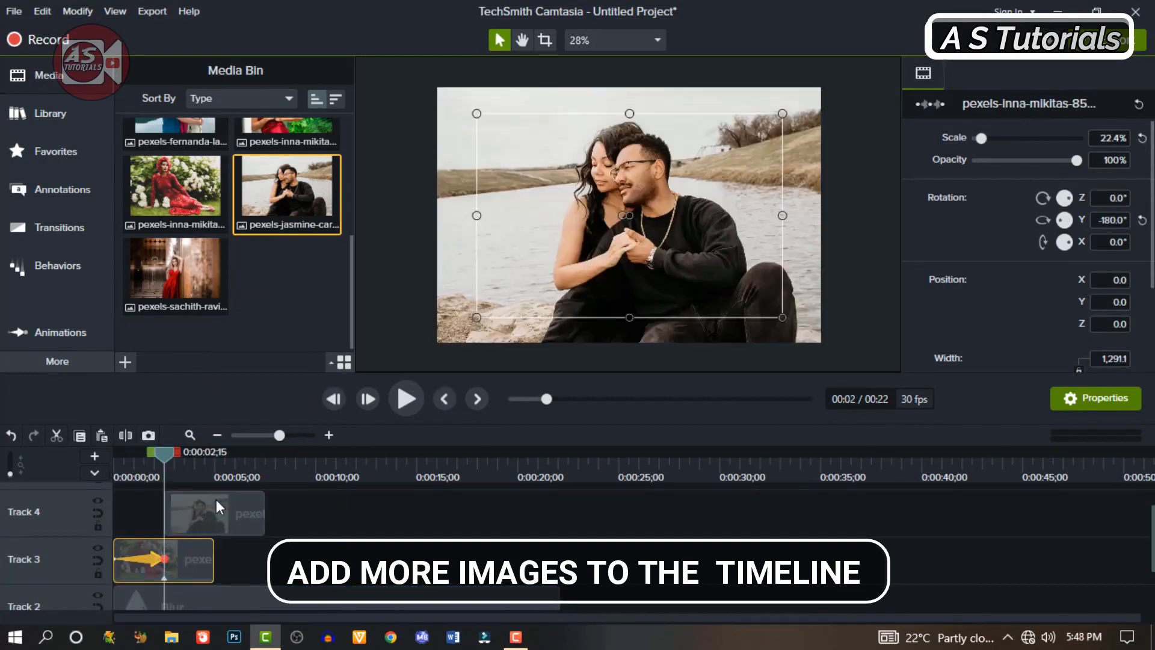
pyautogui.click(228, 506)
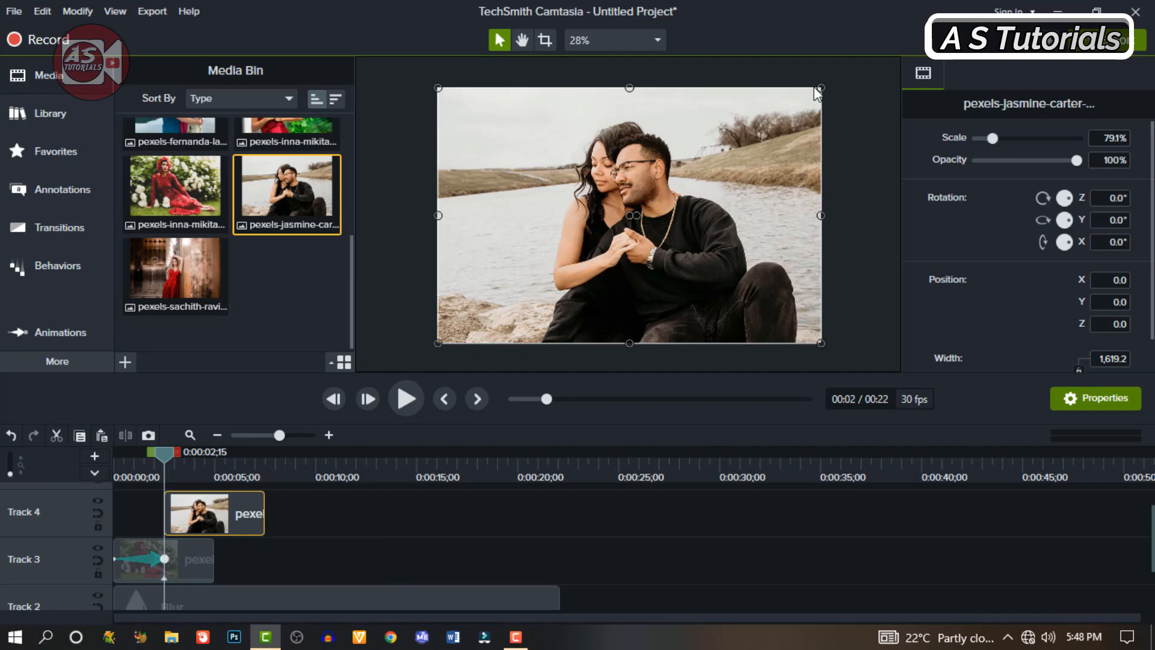
# Step: Scale the Track 4 image down to 63% and copy the Track 3 image's Border effect onto it
pyautogui.moveTo(820, 89); pyautogui.dragTo(782, 114)
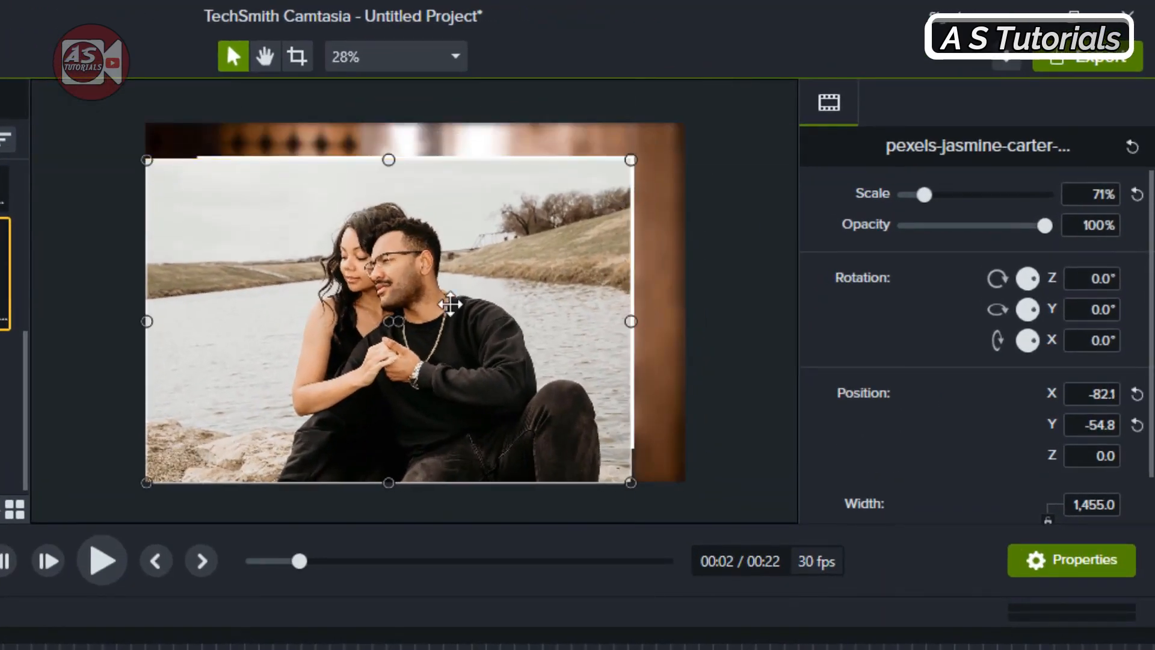
pyautogui.moveTo(147, 482); pyautogui.dragTo(208, 404)
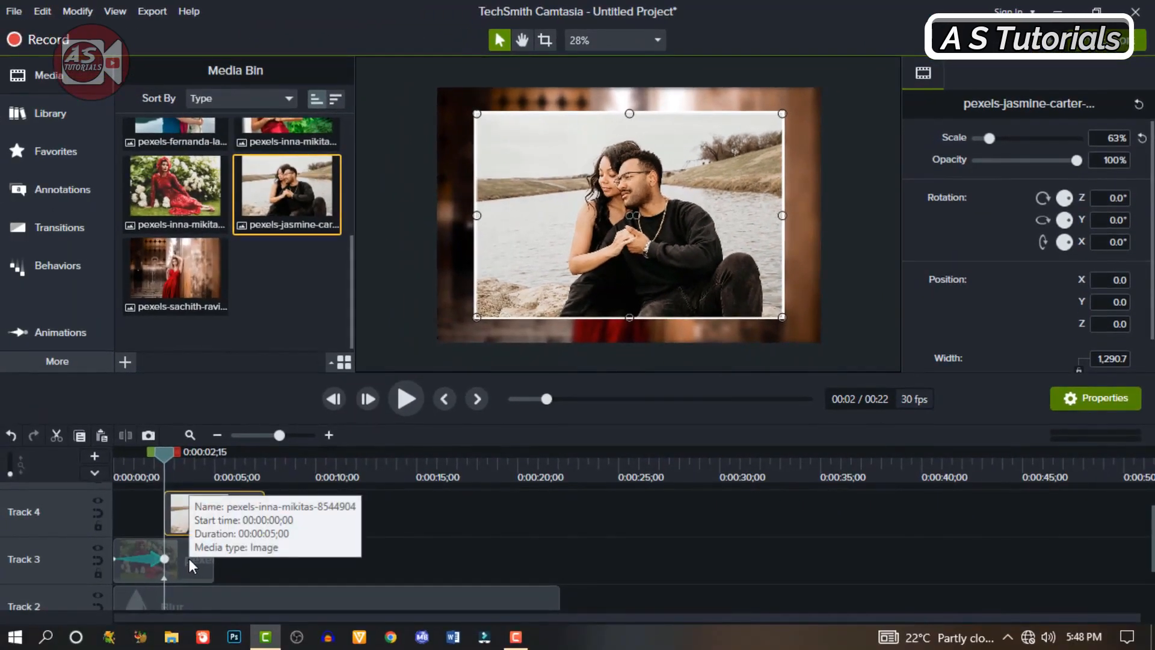
pyautogui.click(189, 559)
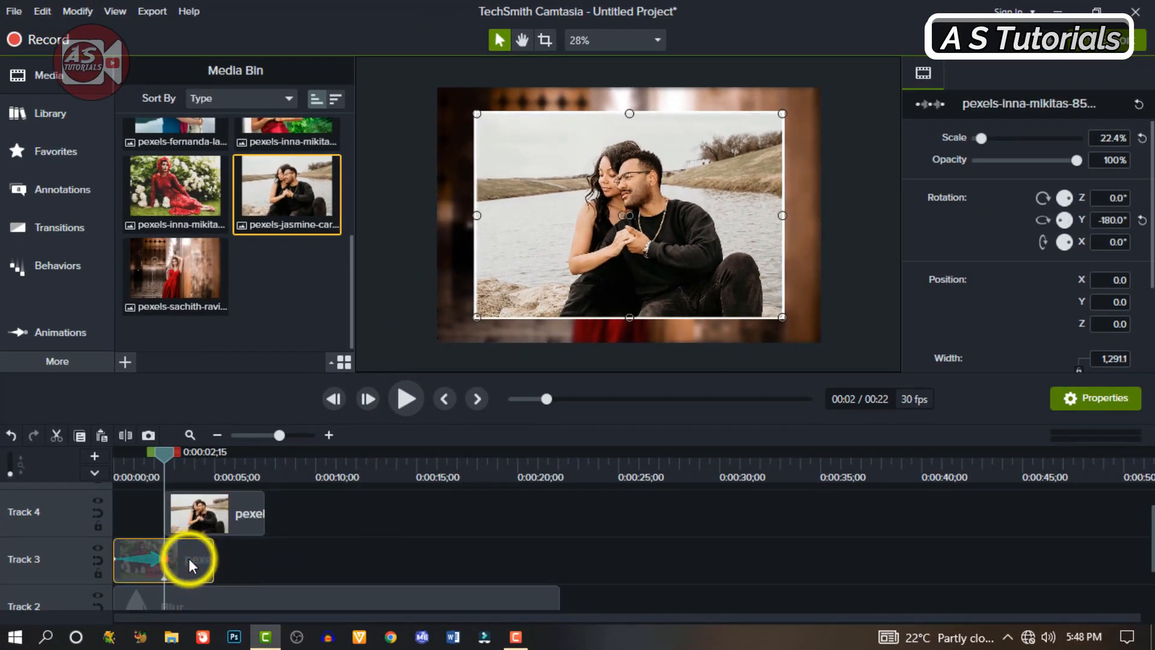
pyautogui.rightClick(189, 560)
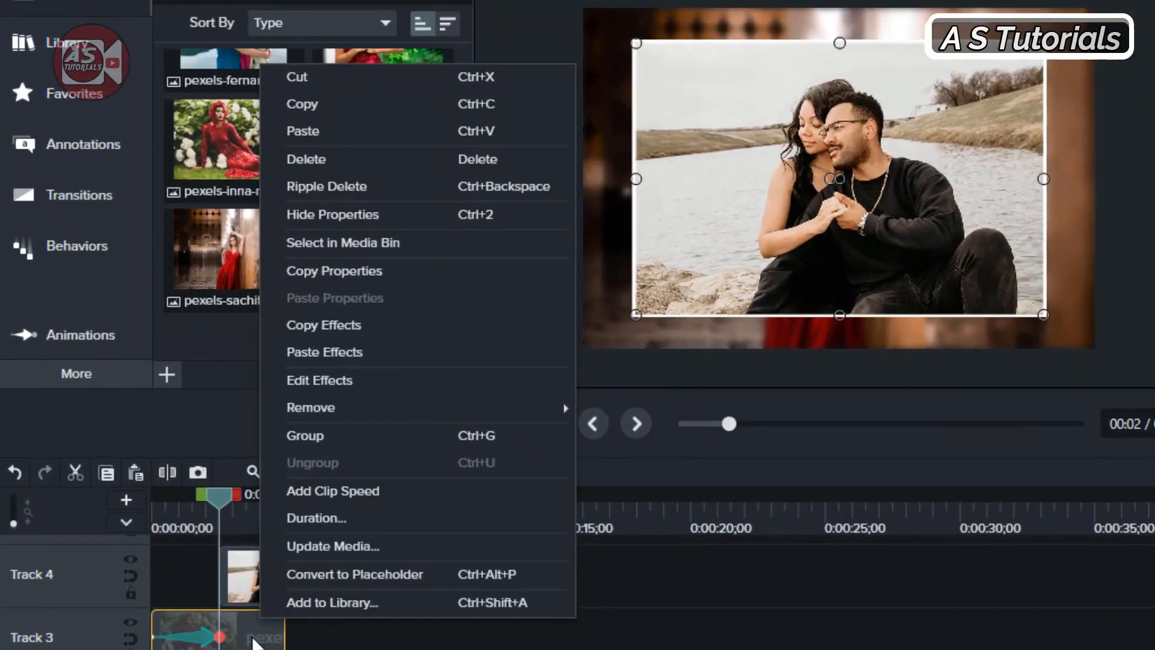
pyautogui.click(308, 572)
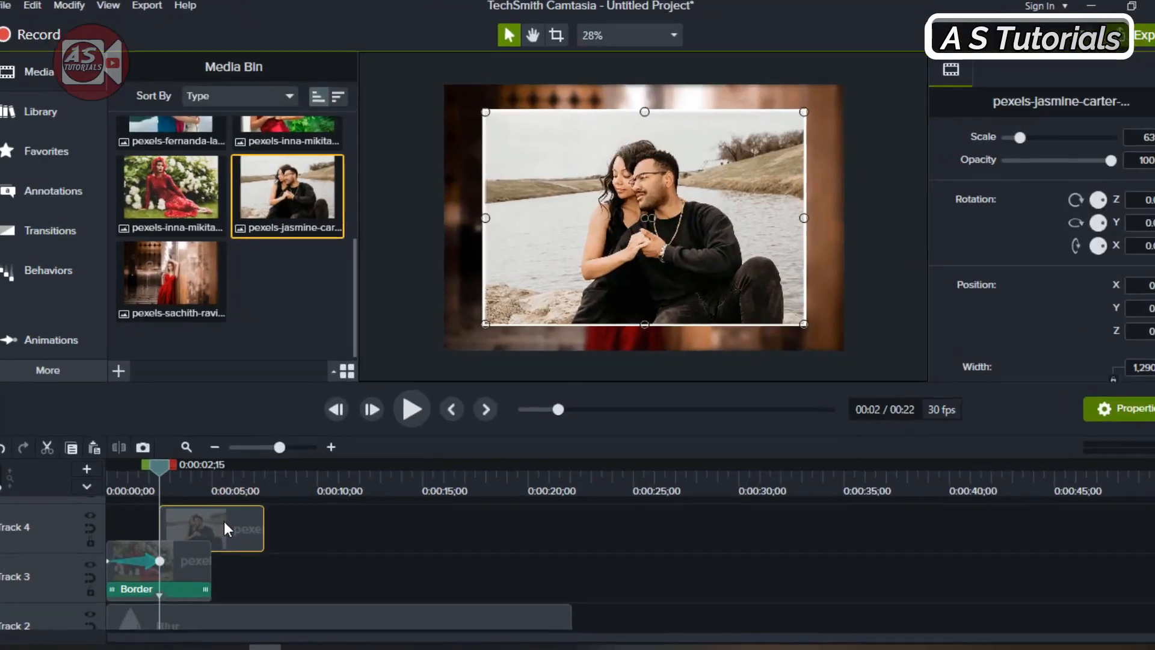
pyautogui.rightClick(224, 521)
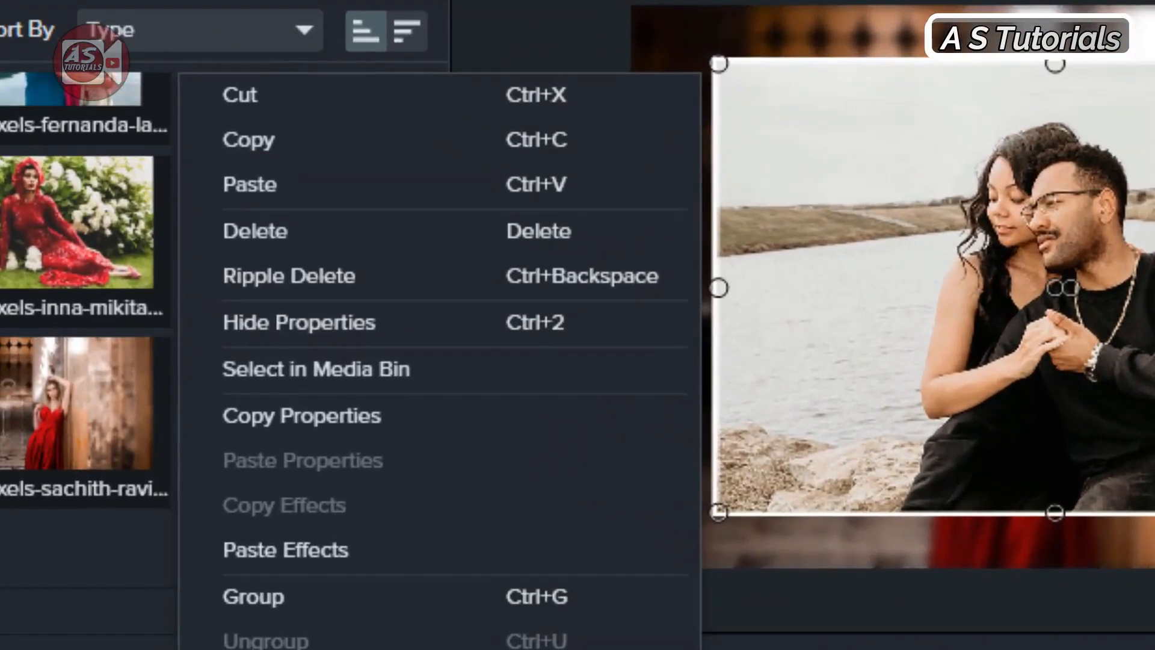
pyautogui.click(292, 547)
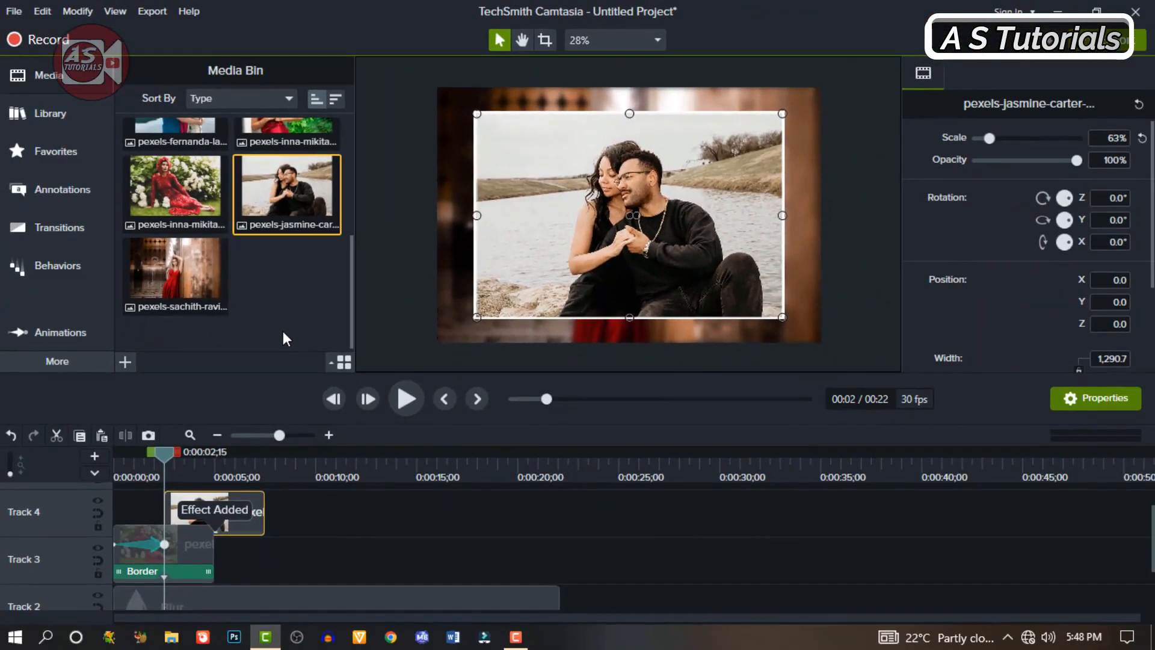
# Step: Copy the flip animation from the Track 3 image and paste it onto the Track 4 image
pyautogui.click(146, 555)
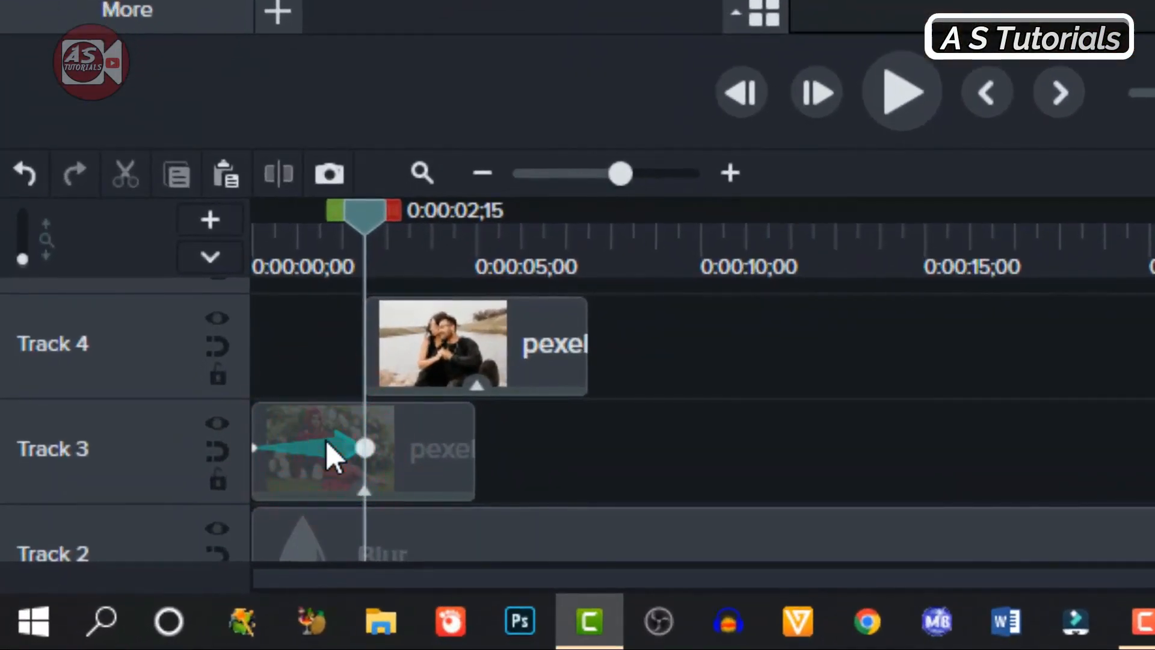
pyautogui.rightClick(326, 443)
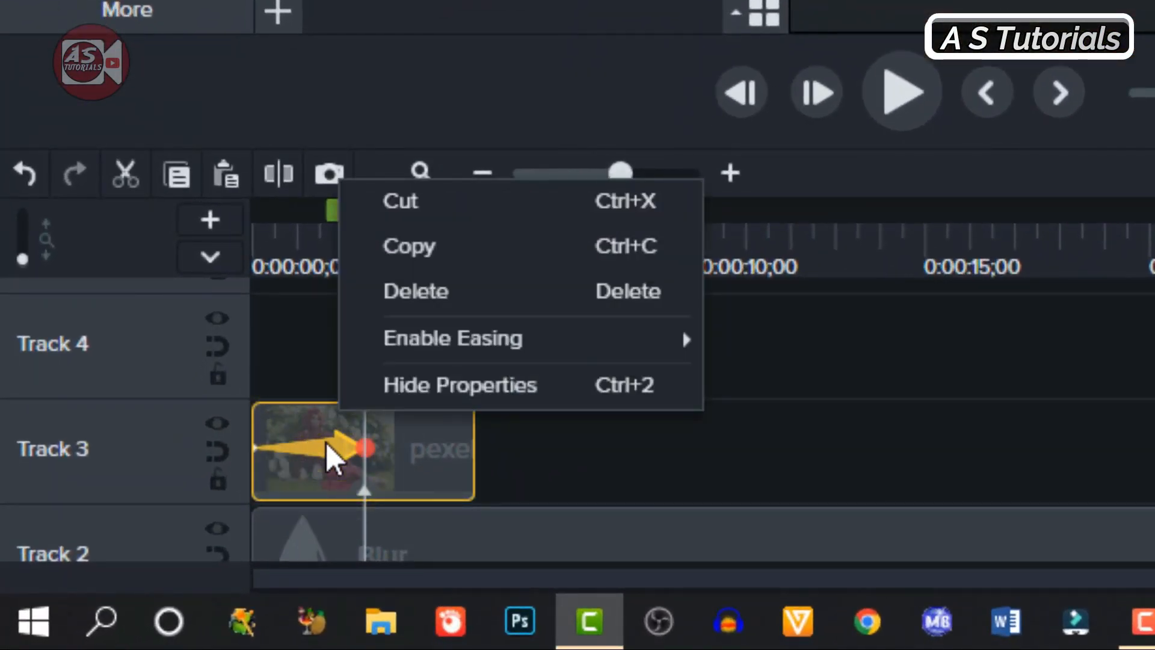
pyautogui.click(415, 253)
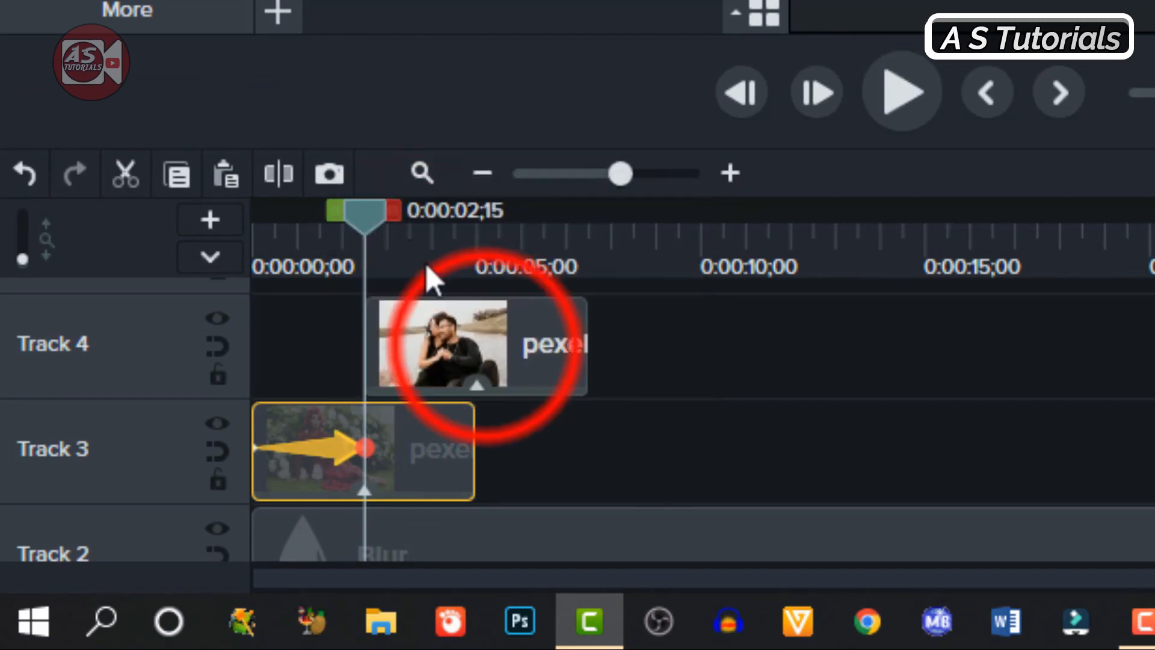
pyautogui.moveTo(427, 279); pyautogui.dragTo(485, 355)
pyautogui.click(485, 346)
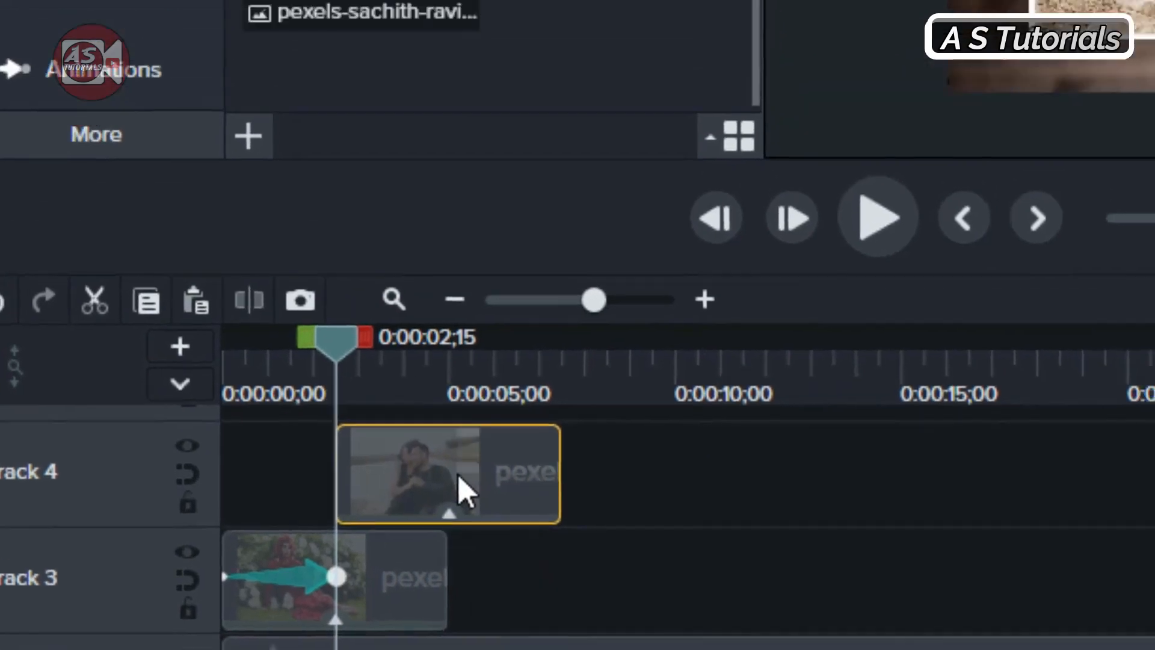
pyautogui.rightClick(486, 349)
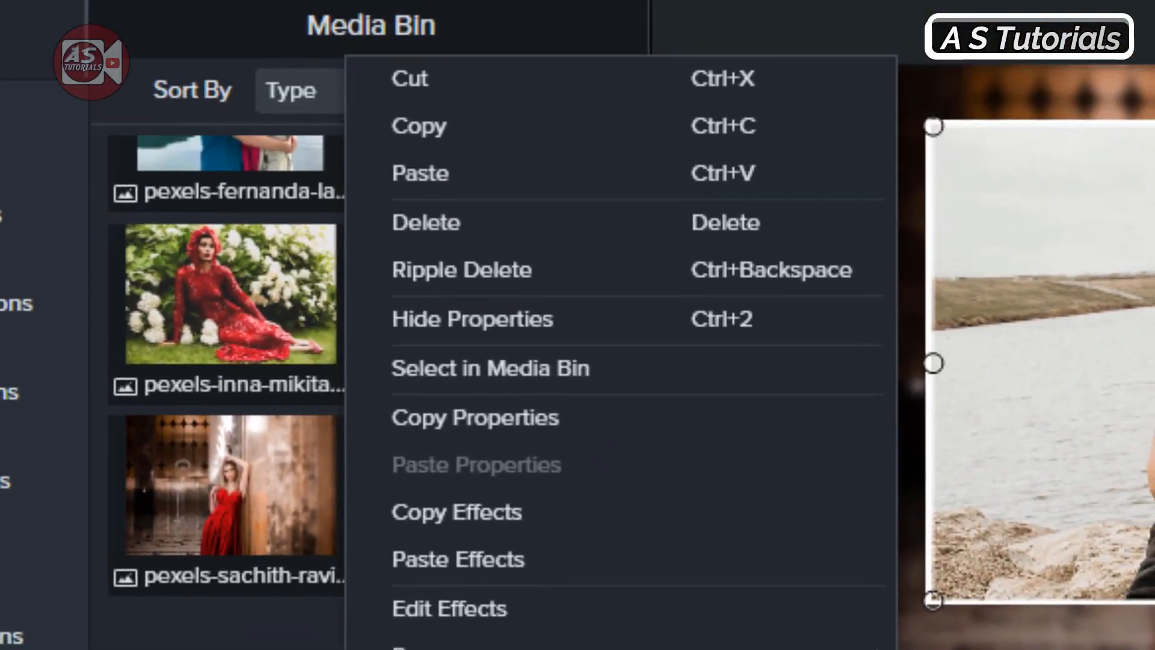
pyautogui.click(437, 184)
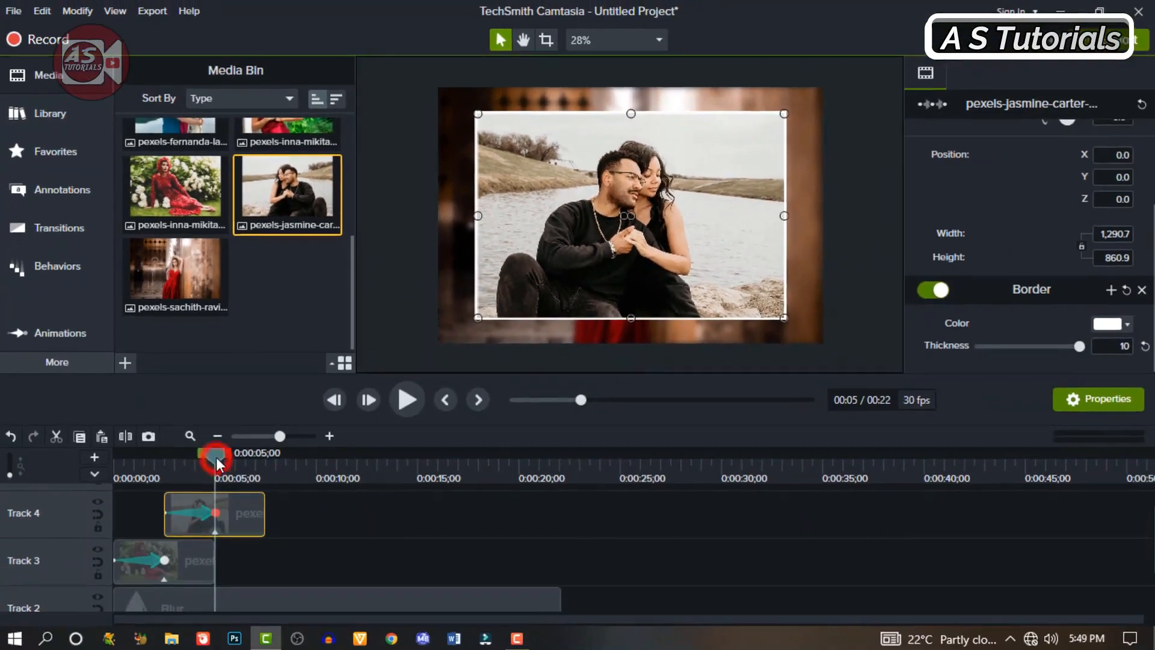
# Step: Play back the slideshow from the start through the flips on Tracks 3 and 4
pyautogui.moveTo(215, 458); pyautogui.dragTo(129, 481)
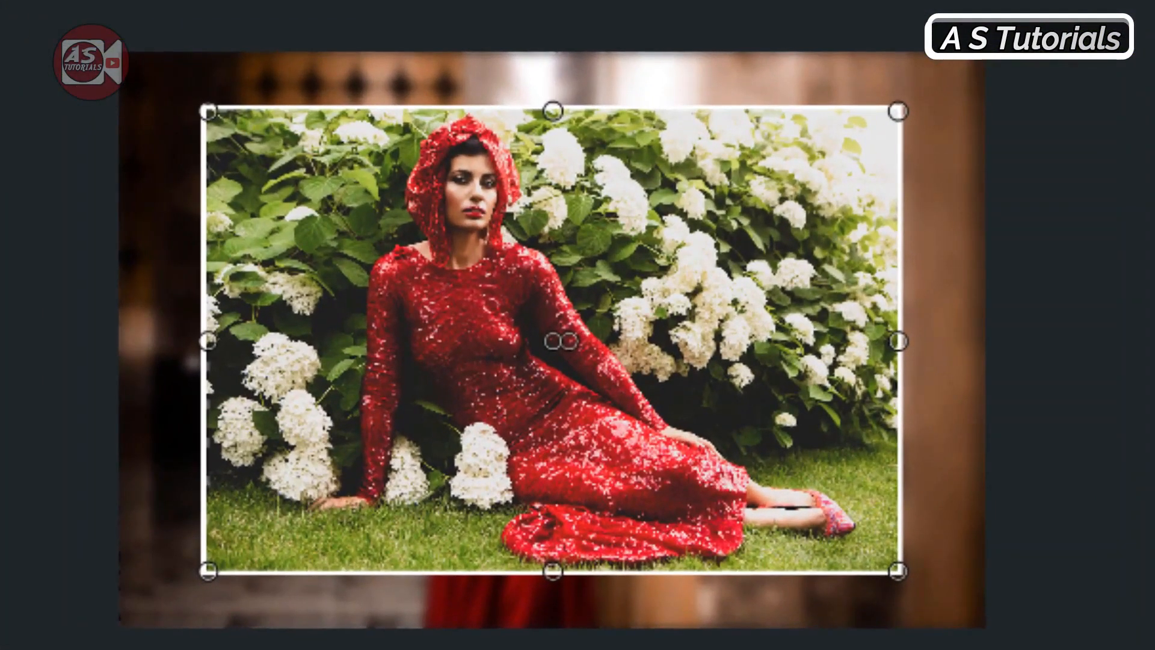
pyautogui.press('space')
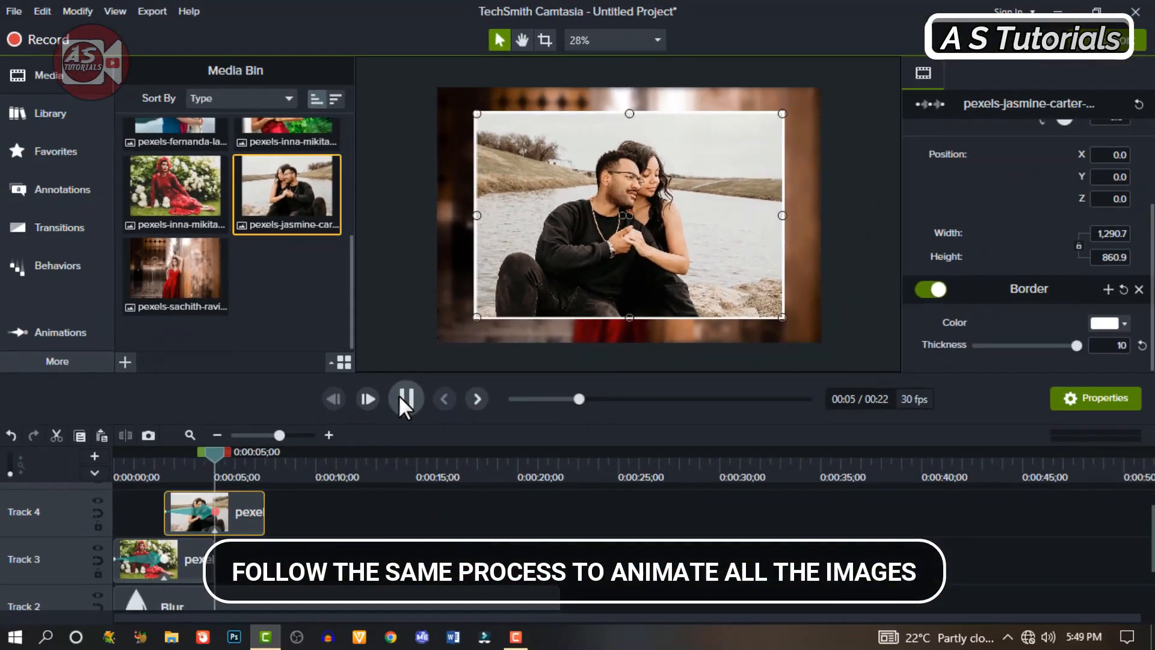
pyautogui.click(283, 510)
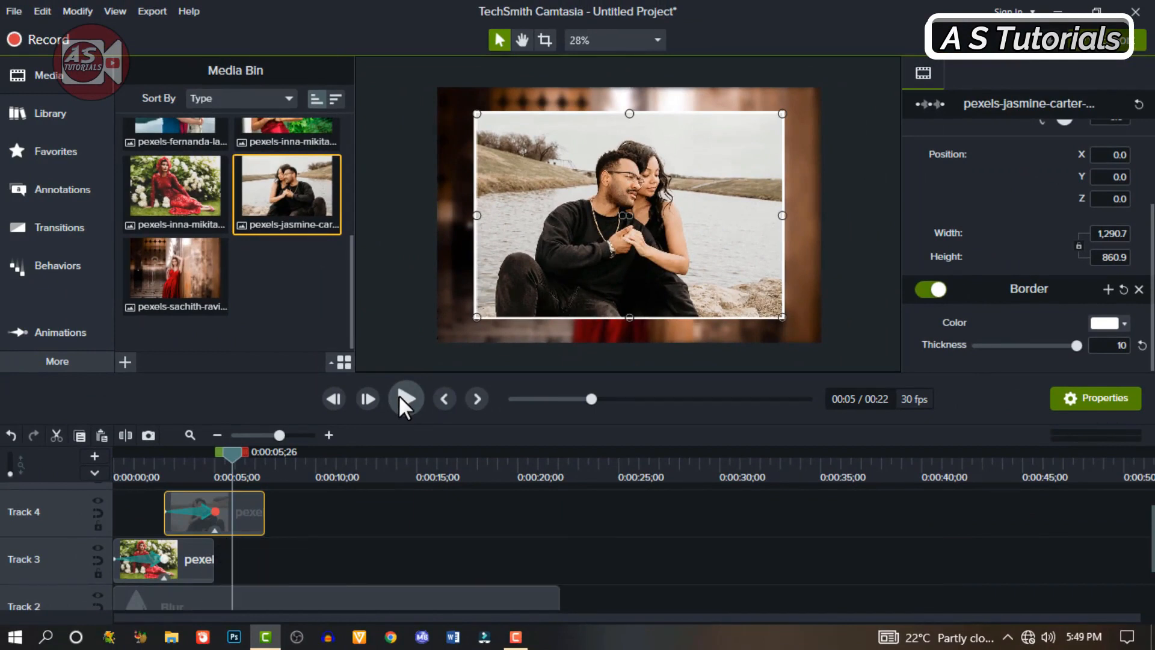
# Step: Add the image of the couple by the lake to Track 5 at 0:00:05;00, then scale and crop it to about 1,294 × 861
pyautogui.scroll(2, 291, 265)
pyautogui.moveTo(174, 151); pyautogui.dragTo(278, 507)
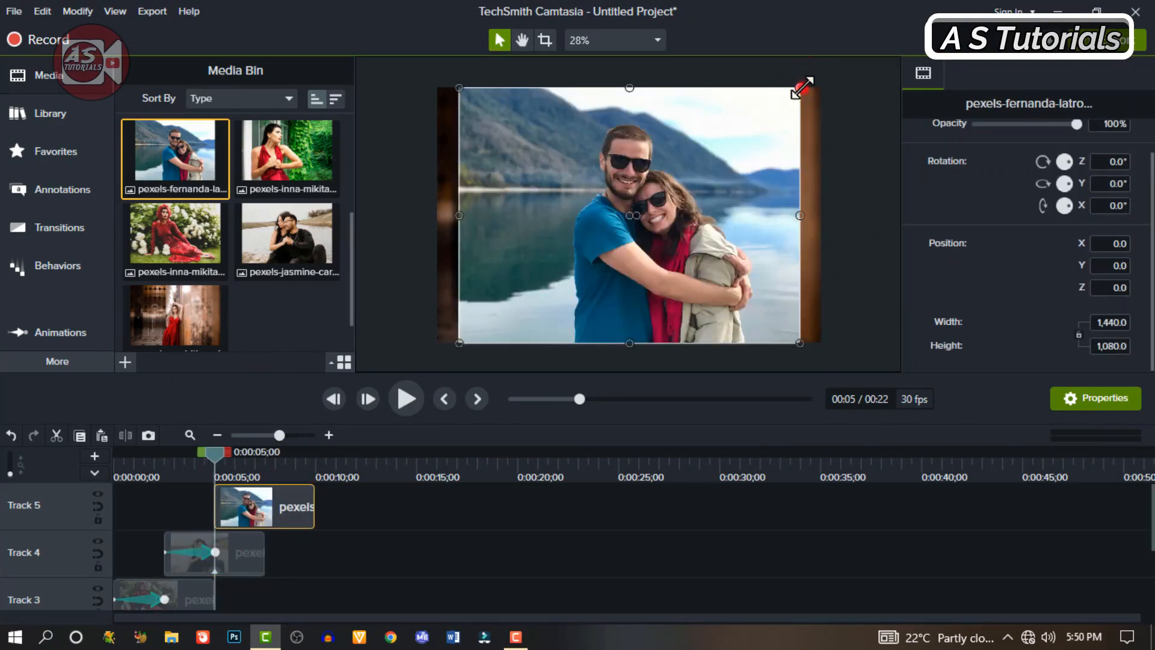
pyautogui.moveTo(800, 88); pyautogui.dragTo(767, 135)
pyautogui.moveTo(668, 197); pyautogui.dragTo(686, 197)
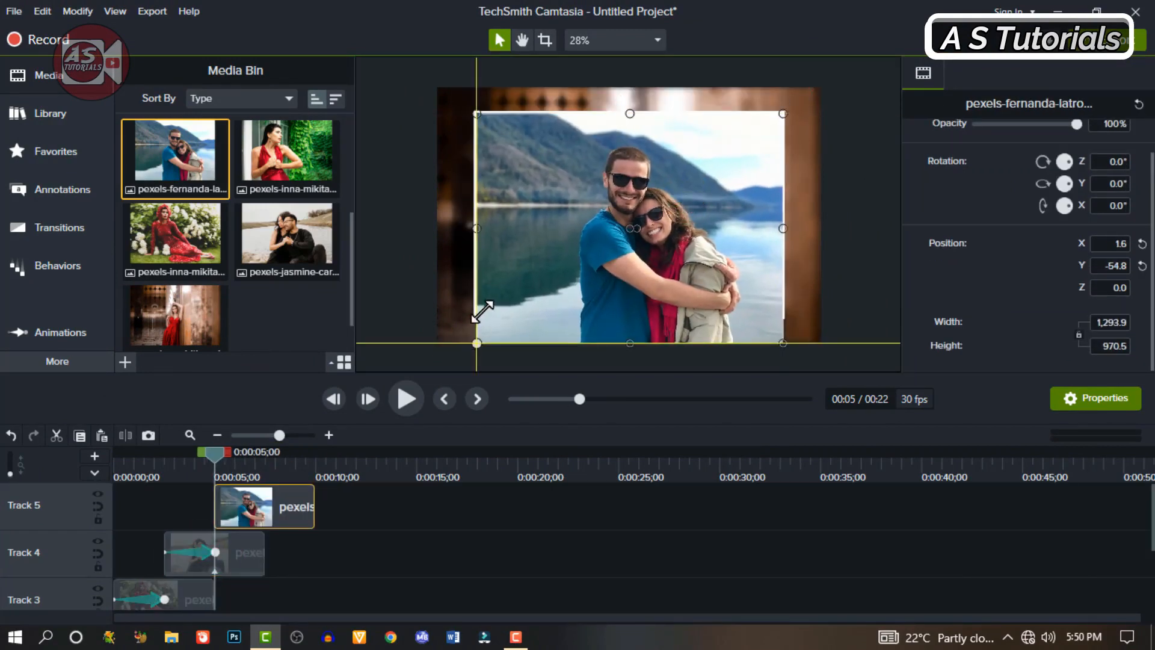
pyautogui.moveTo(633, 344); pyautogui.dragTo(631, 318)
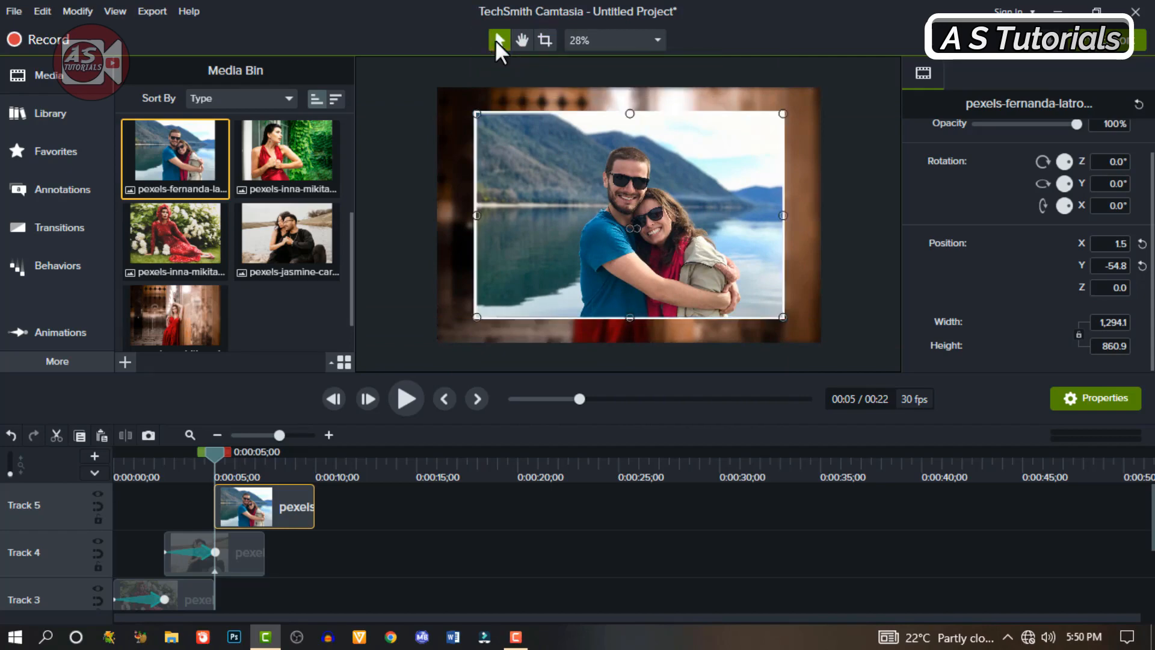
# Step: Copy the Border effect from the Track 4 image and paste it onto the Track 5 image
pyautogui.click(241, 550)
pyautogui.rightClick(241, 550)
pyautogui.click(256, 503)
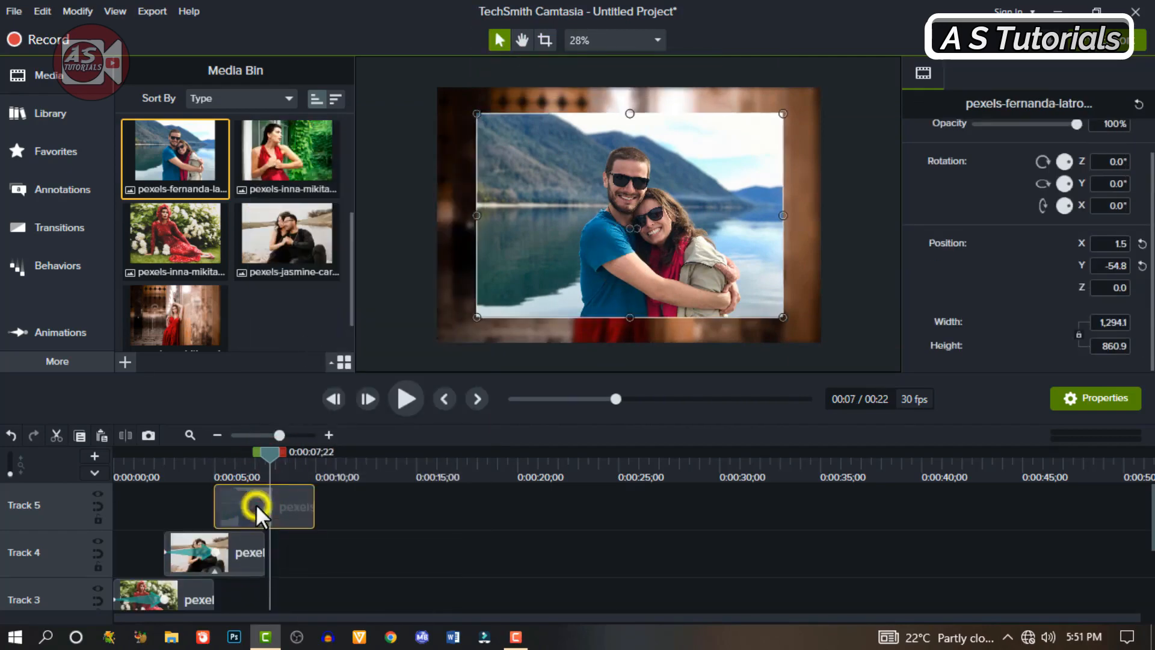
pyautogui.rightClick(255, 503)
pyautogui.click(321, 334)
# Step: Copy the flip animation from the Track 4 image and paste it onto the Track 5 image
pyautogui.rightClick(204, 551)
pyautogui.click(241, 464)
pyautogui.rightClick(265, 503)
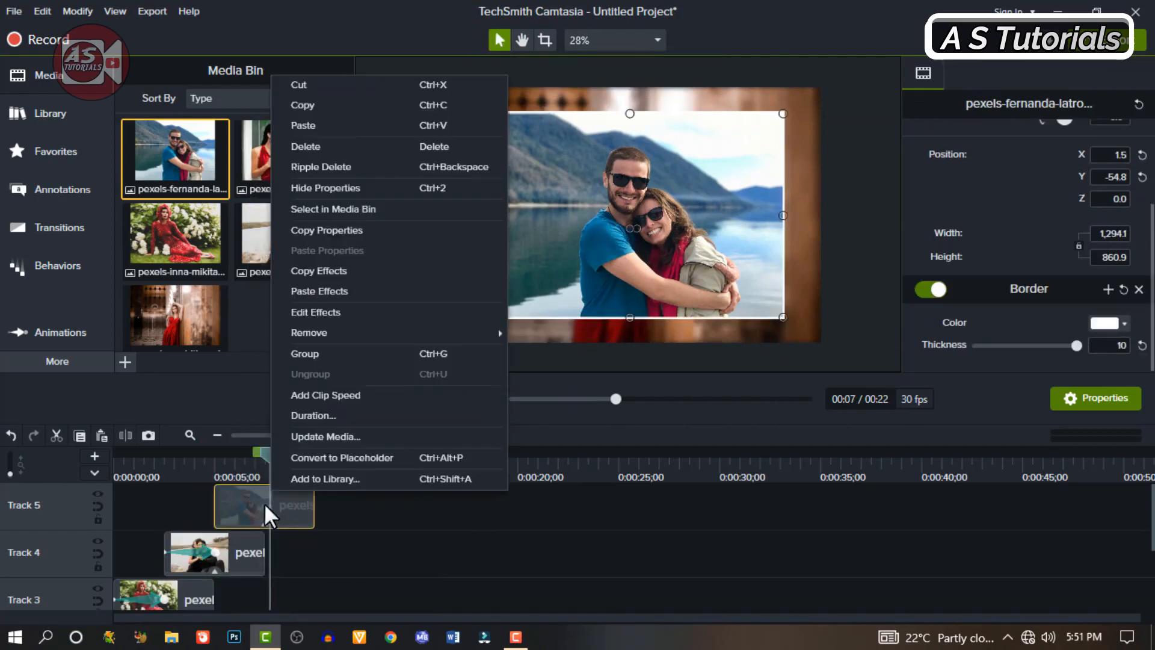
pyautogui.click(299, 127)
pyautogui.moveTo(300, 128); pyautogui.dragTo(284, 448)
# Step: Paste the copied Border effect onto the images on Track 6 and Track 7
pyautogui.rightClick(290, 508)
pyautogui.click(359, 318)
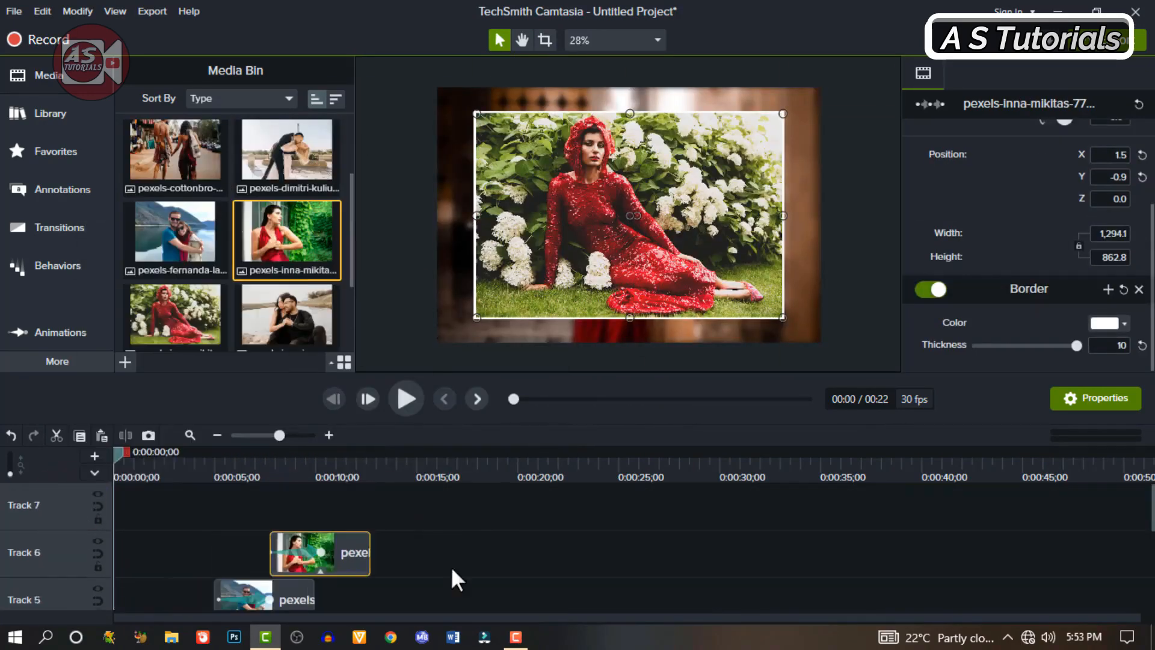
pyautogui.rightClick(380, 494)
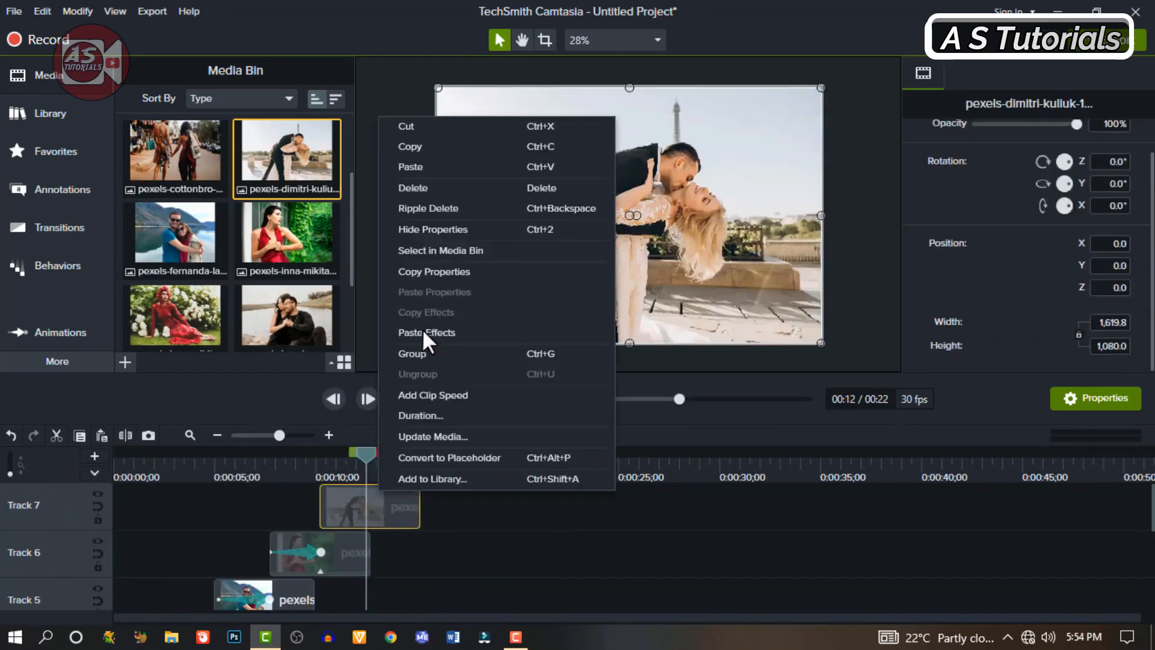
pyautogui.click(425, 333)
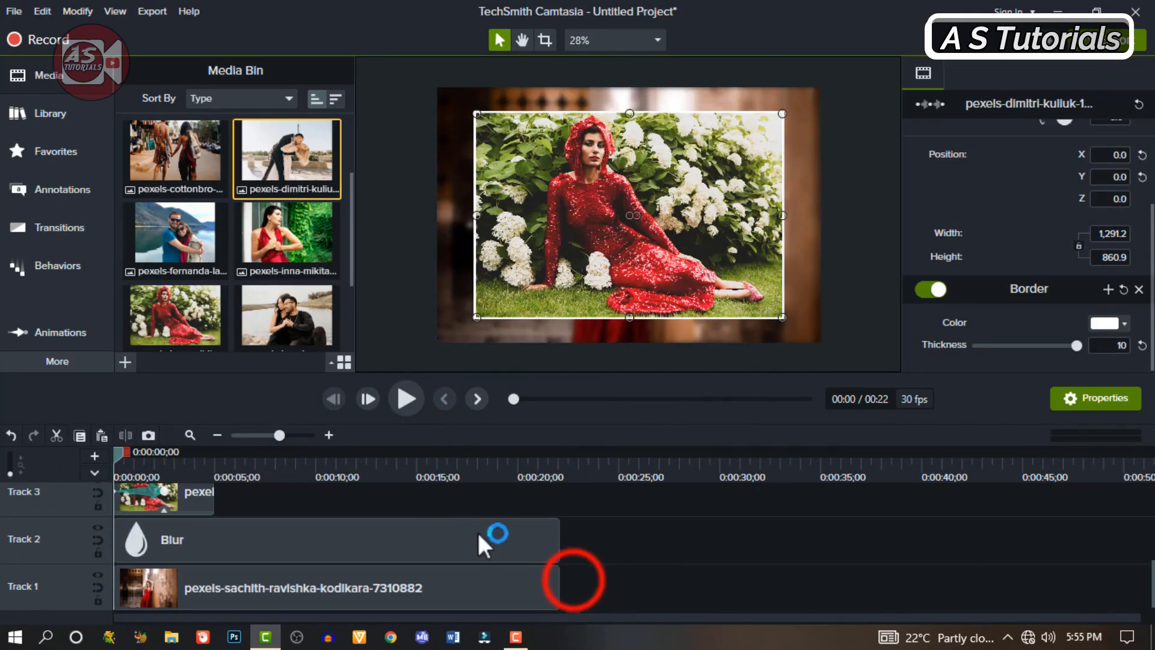
# Step: Shorten the Blur and background image clips together to end with the Track 7 image at about 0:00:15, and play back the slideshow
pyautogui.click(573, 579)
pyautogui.click(521, 546)
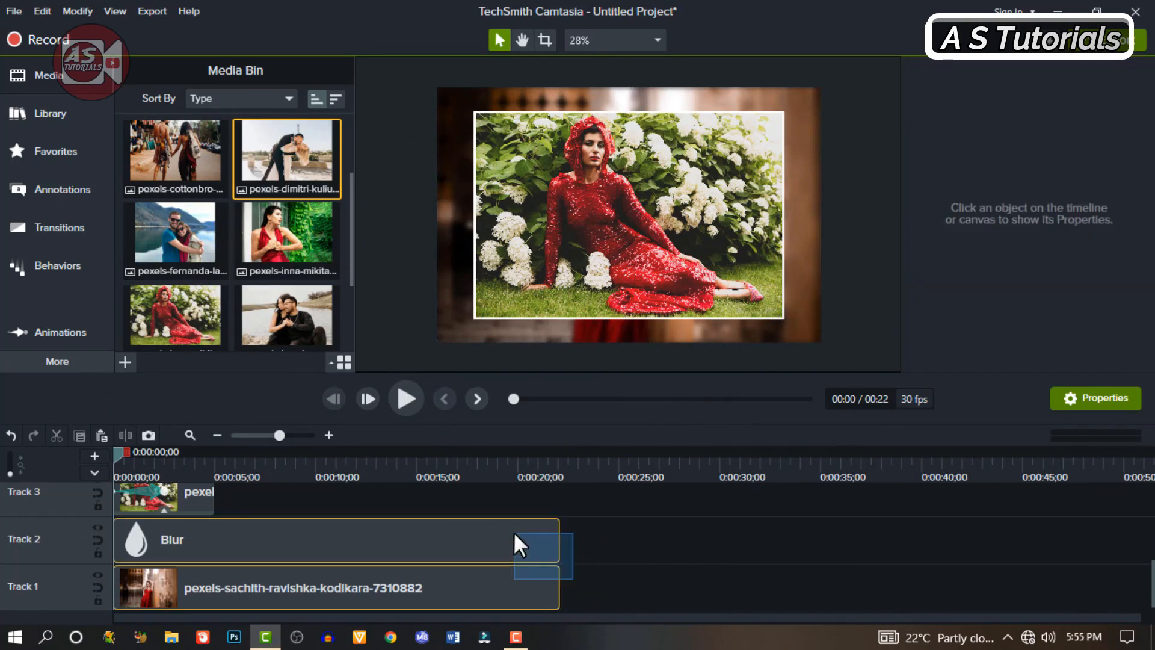
pyautogui.keyDown('ctrl'); pyautogui.click(558, 586); pyautogui.keyUp('ctrl')
pyautogui.moveTo(559, 586); pyautogui.dragTo(424, 590)
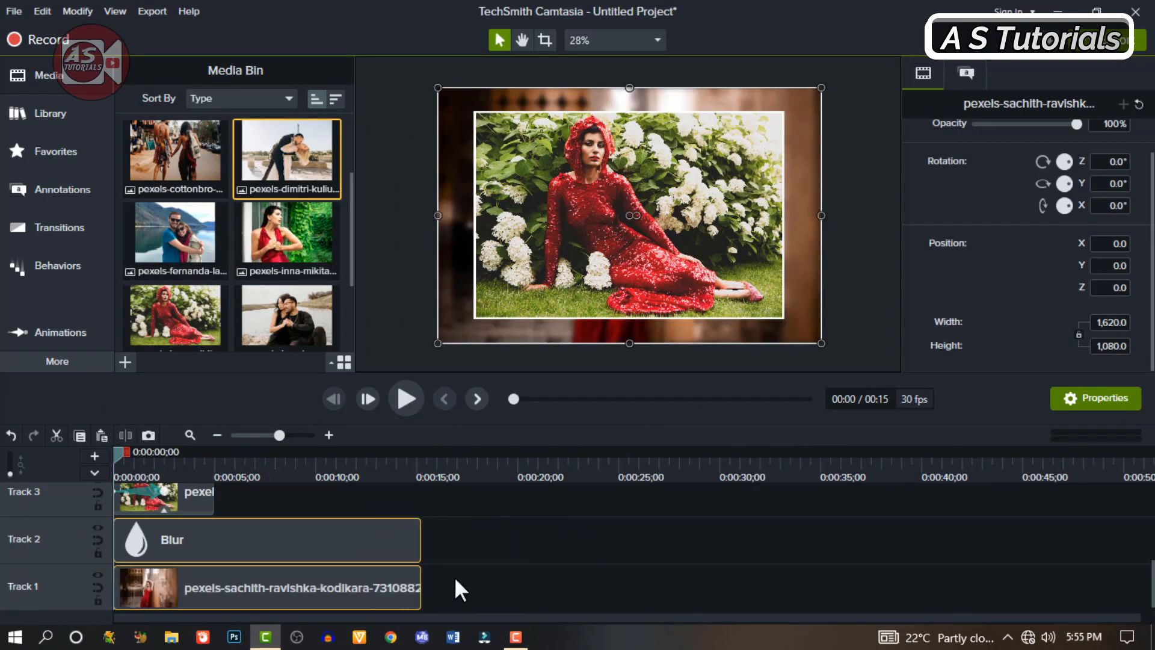
pyautogui.scroll(4, 454, 577)
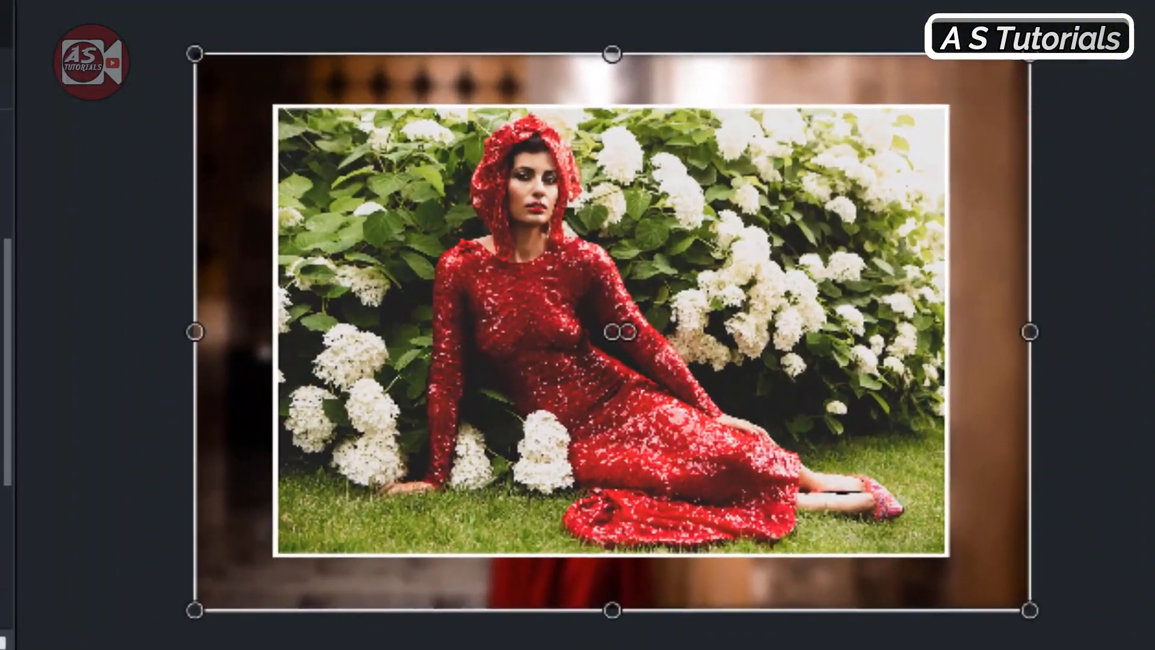
pyautogui.press('space')
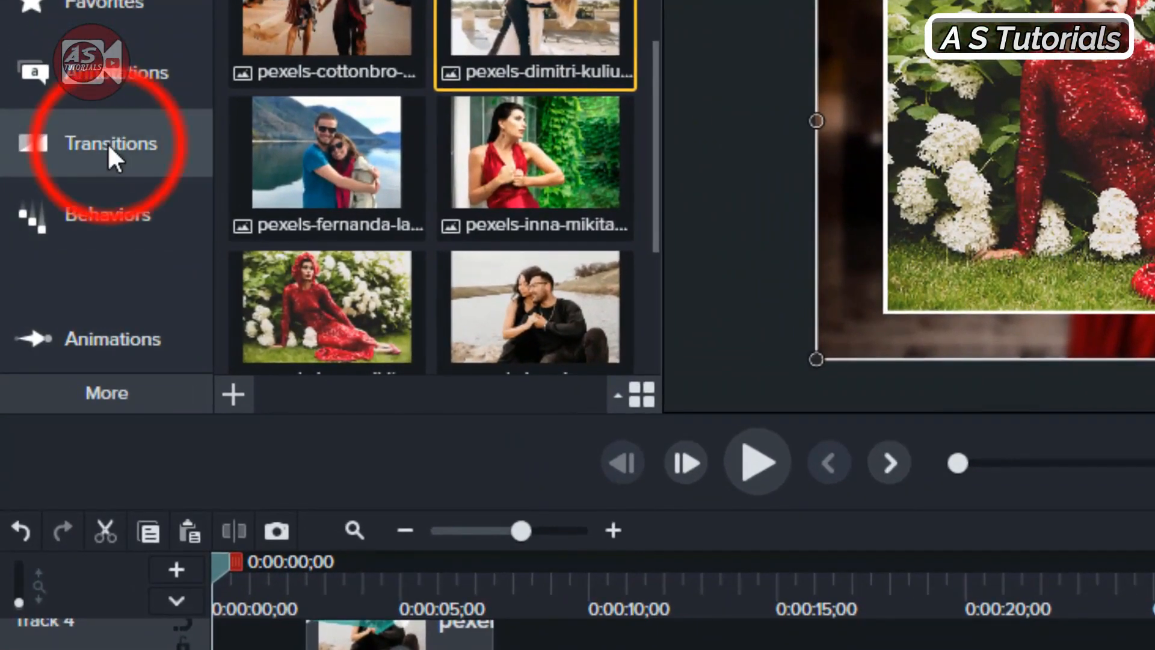
# Step: Add the 3D Flip transition to the start of the Track 3 image and play back the slideshow
pyautogui.click(107, 142)
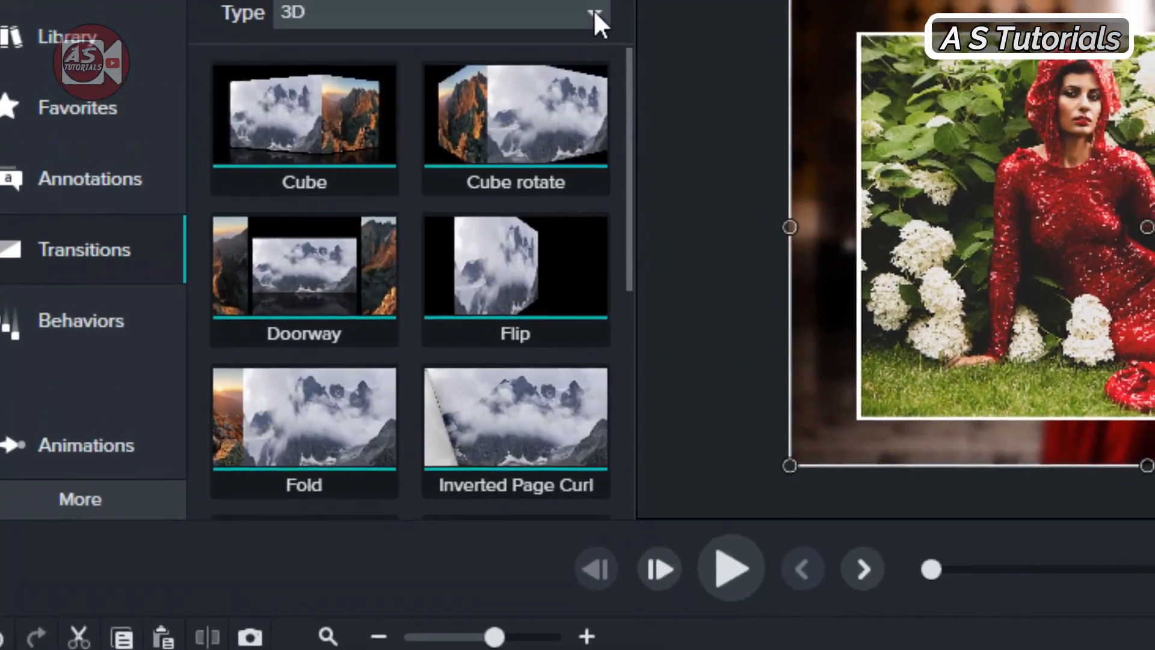
pyautogui.click(594, 10)
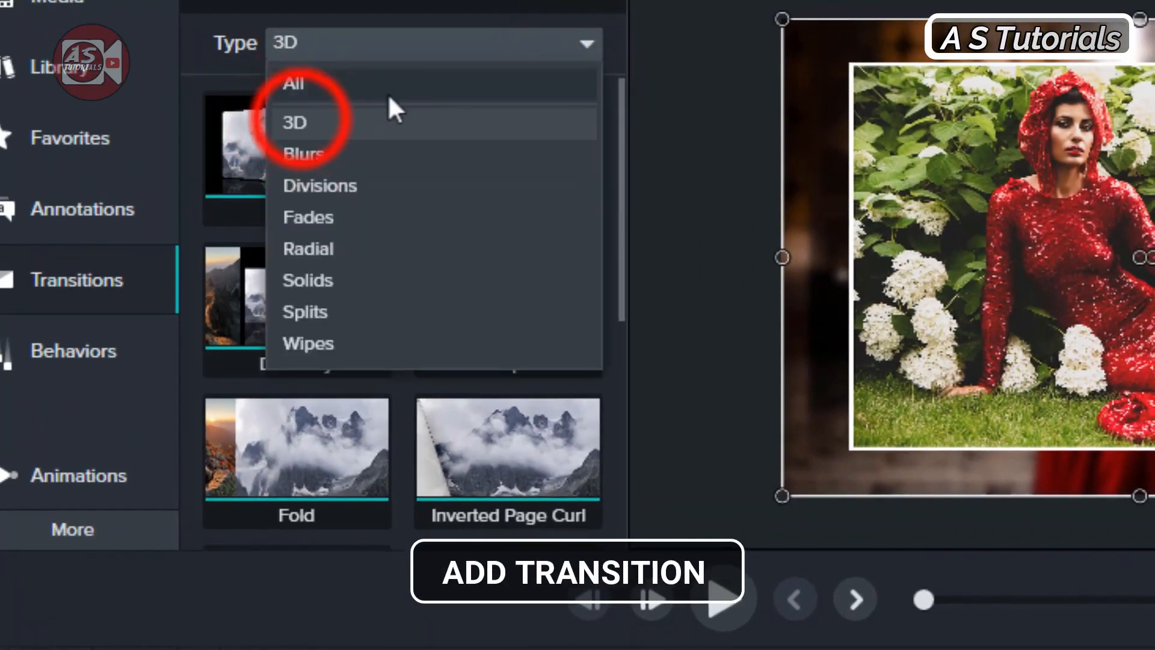
pyautogui.click(301, 120)
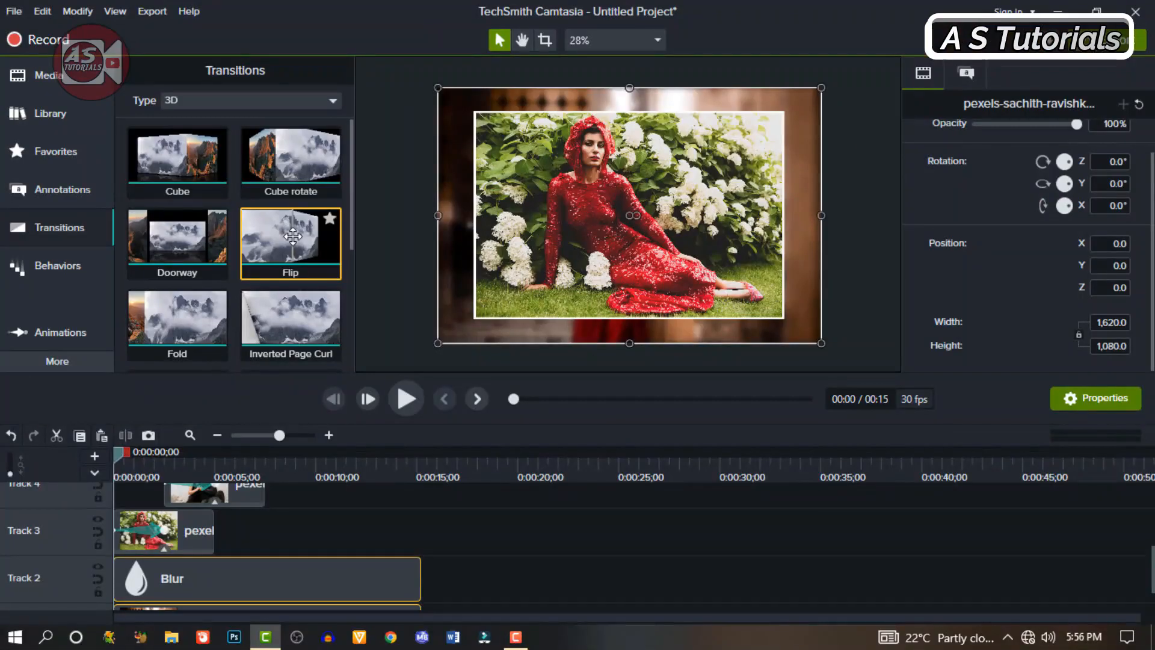
pyautogui.click(293, 236)
pyautogui.moveTo(293, 236); pyautogui.dragTo(128, 537)
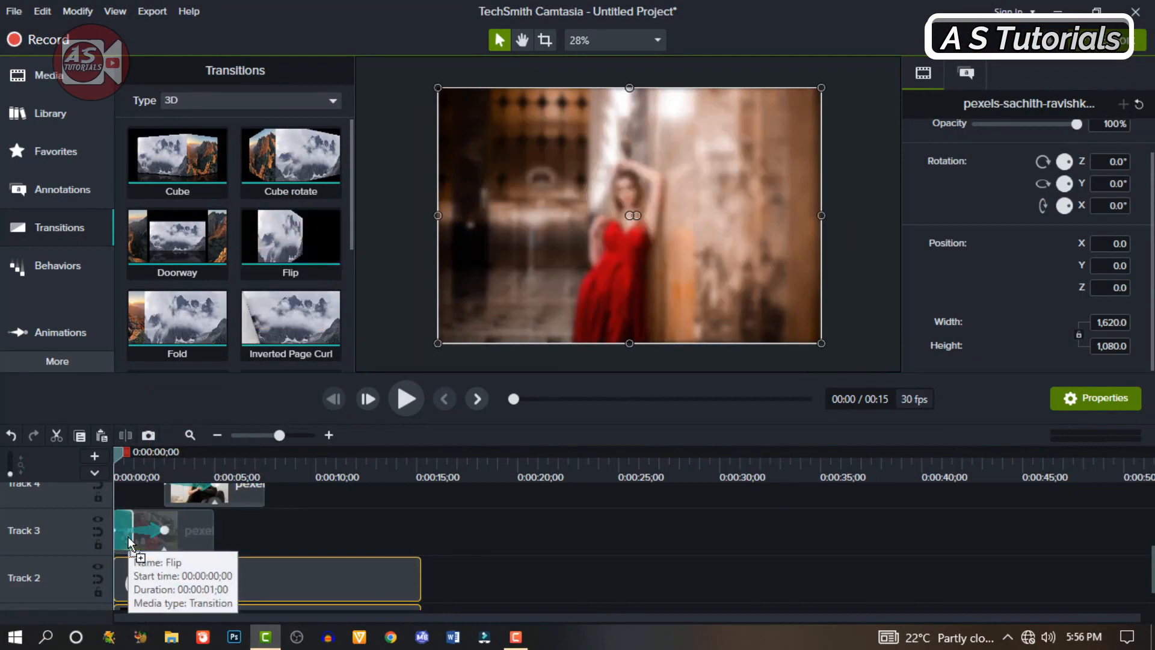
pyautogui.scroll(5, 263, 518)
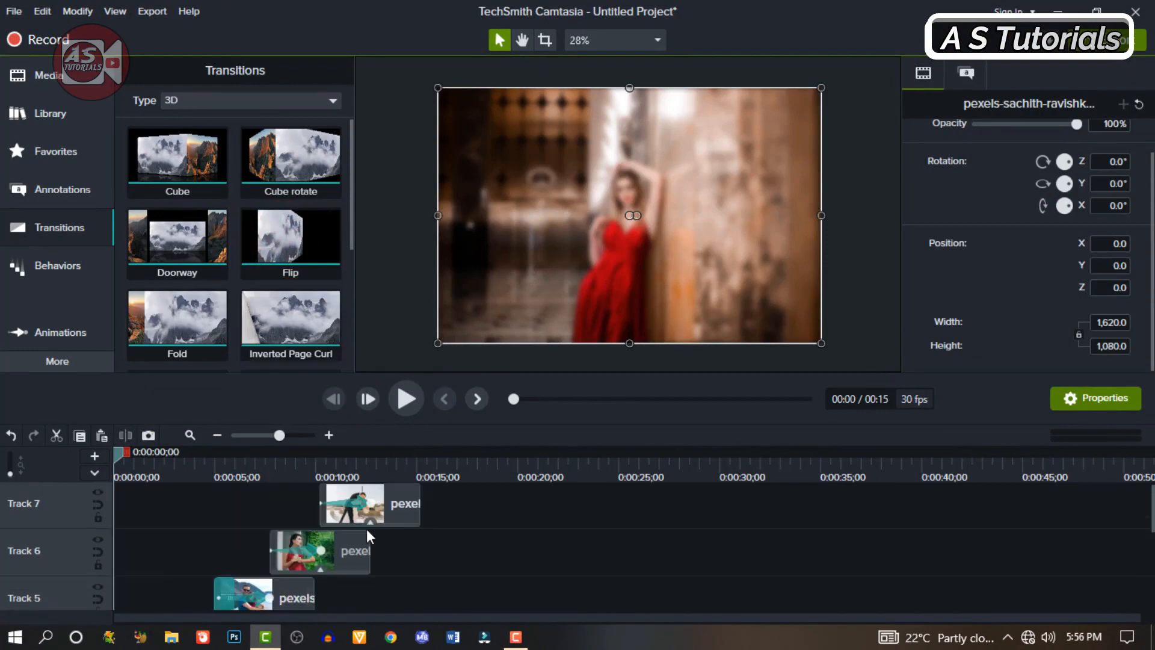
pyautogui.click(408, 399)
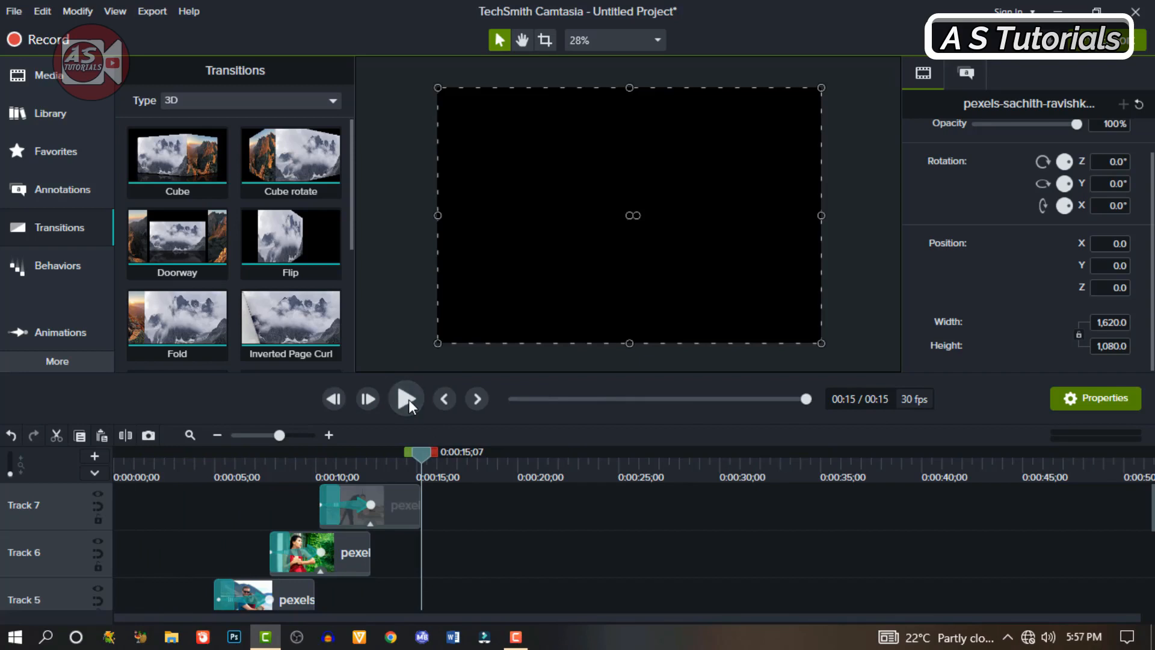
# Step: Extend the end of the Track 7 image to about 0:00:18
pyautogui.click(395, 502)
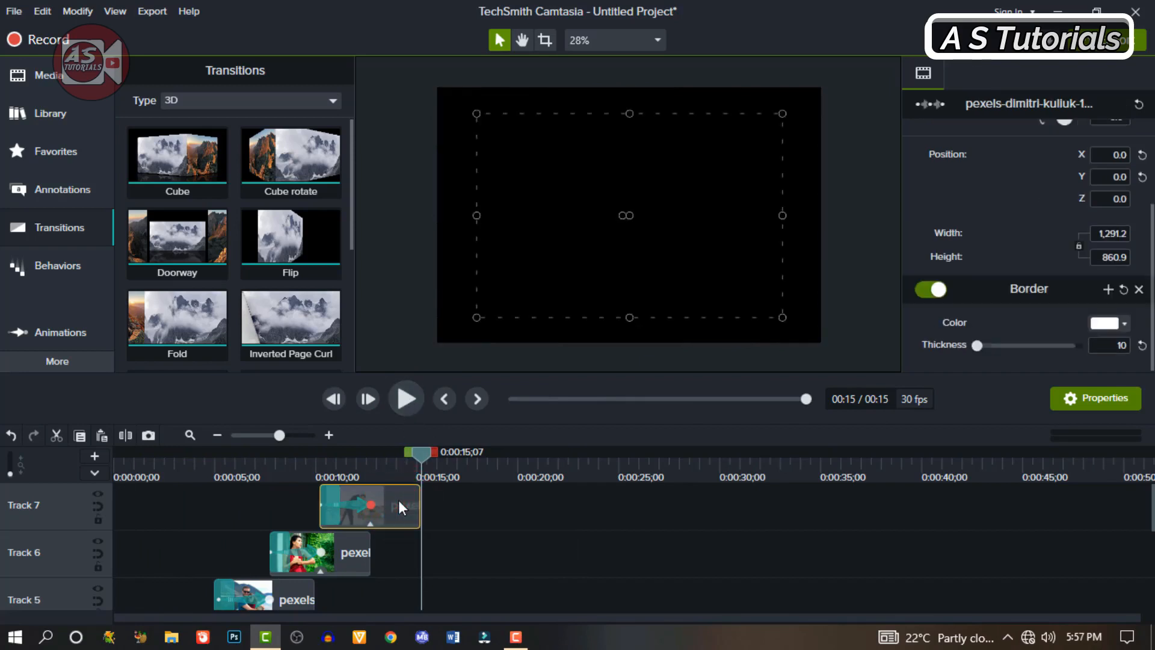
pyautogui.moveTo(421, 500); pyautogui.dragTo(479, 498)
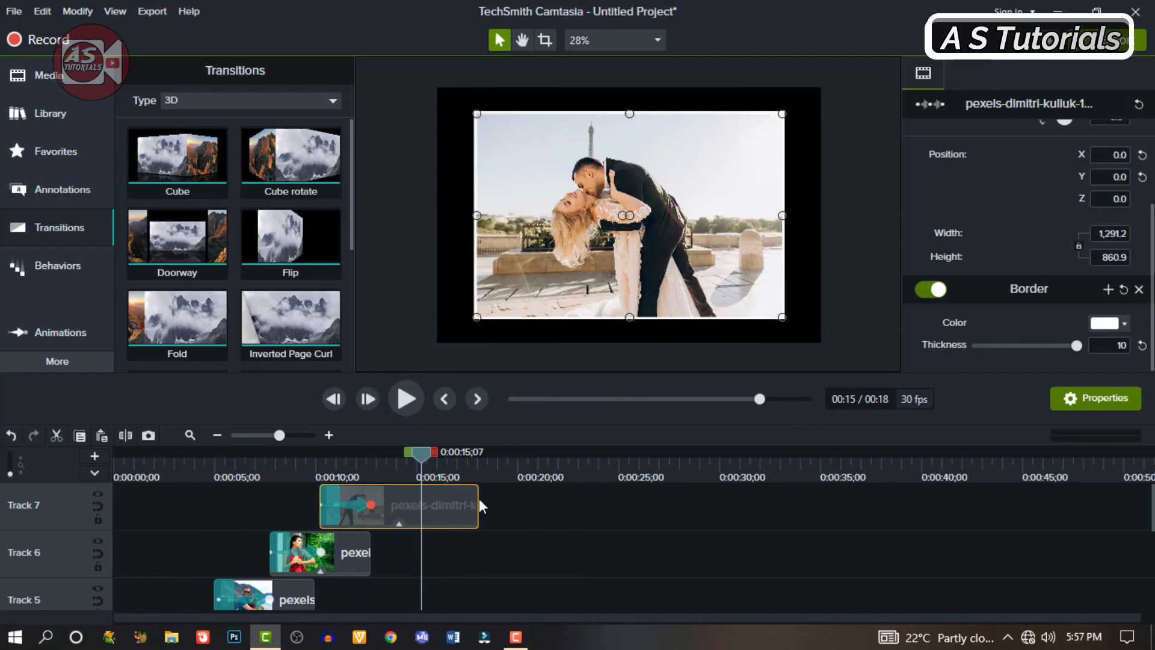
pyautogui.scroll(-2, 199, 323)
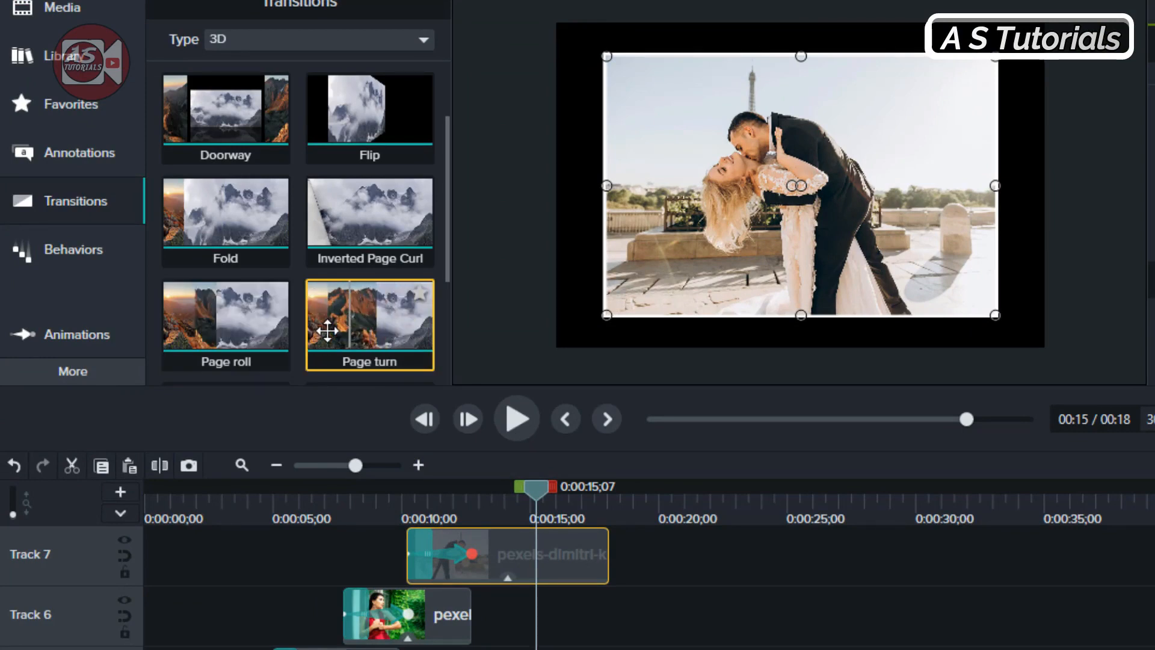
# Step: Add a 3D transition to the end of the Track 7 image and play back the slideshow
pyautogui.moveTo(207, 309); pyautogui.dragTo(497, 563)
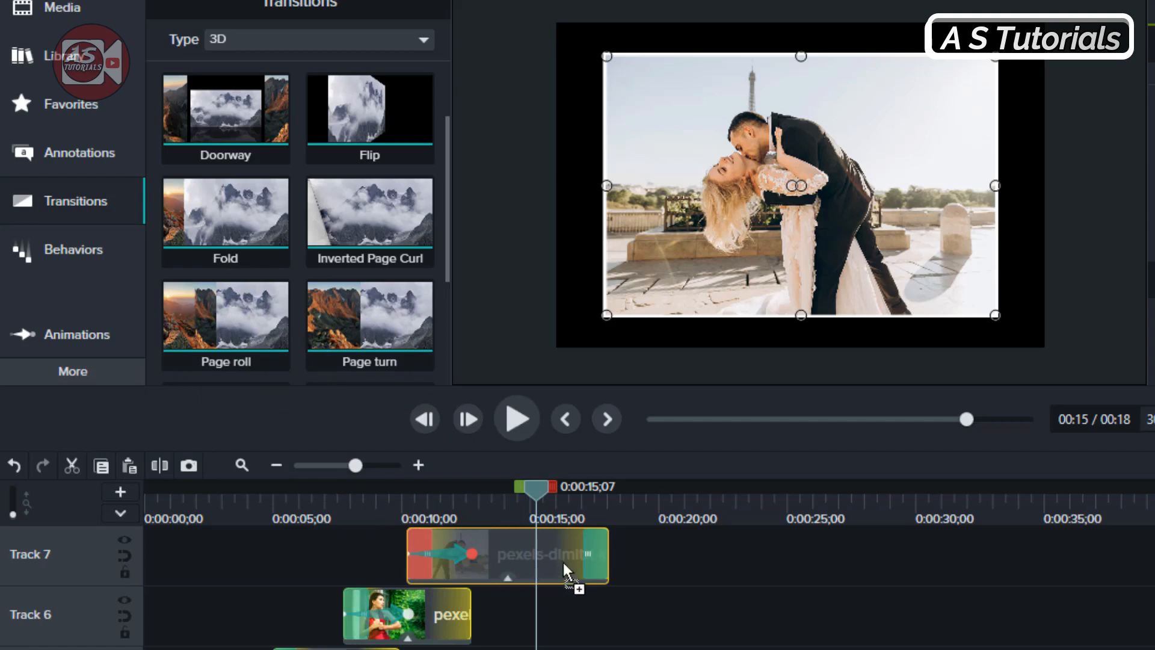
pyautogui.moveTo(577, 558); pyautogui.dragTo(577, 559)
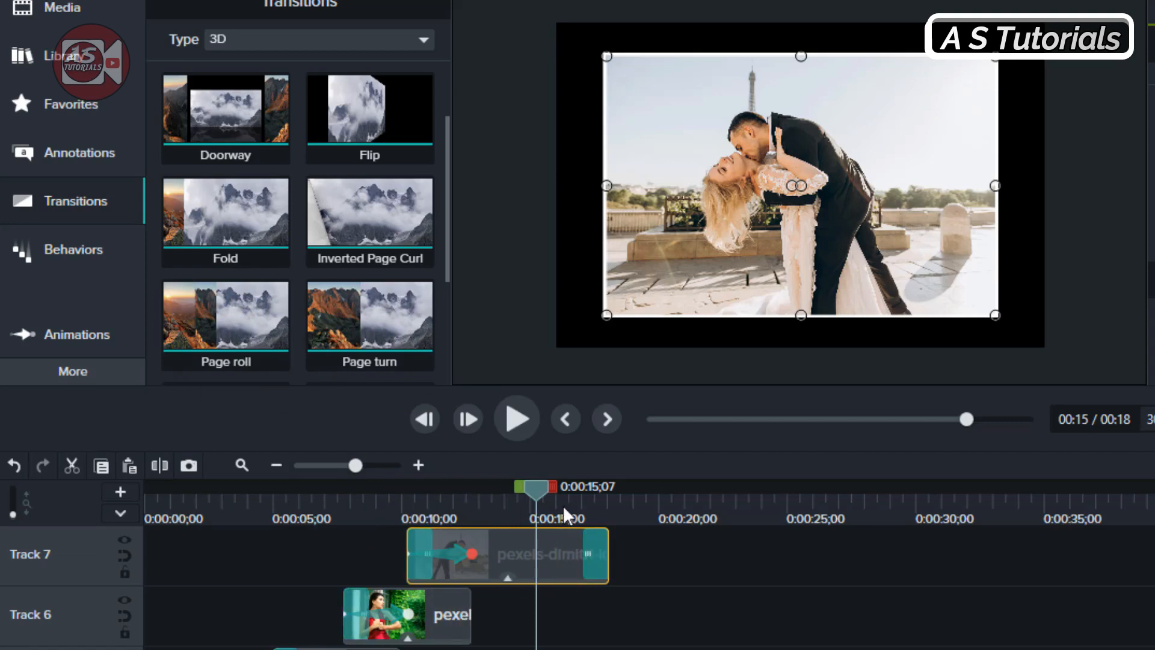
pyautogui.click(512, 414)
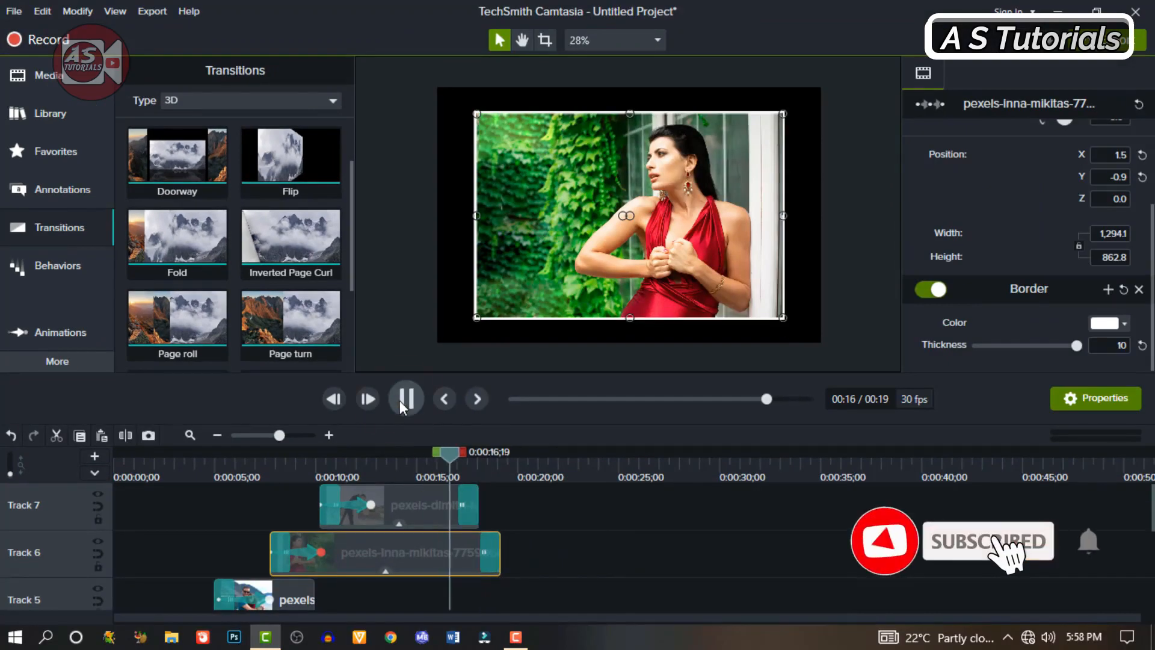
# Step: Extend the end of the Track 5 image to about 0:00:20 and finish it with the Inverted Page Curl transition
pyautogui.scroll(-1, 508, 554)
pyautogui.click(299, 563)
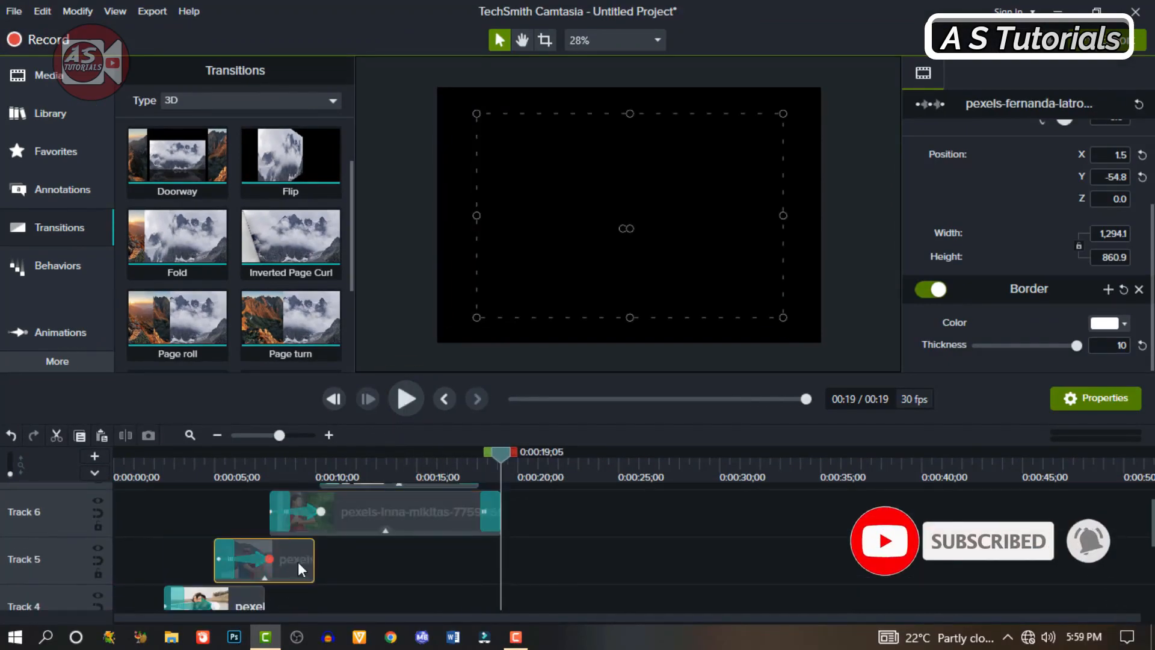
pyautogui.moveTo(313, 559); pyautogui.dragTo(523, 559)
# Step: Add the Page turn transition to the end of the Track 4 image and extend the image to about 0:00:21
pyautogui.scroll(-2, 528, 529)
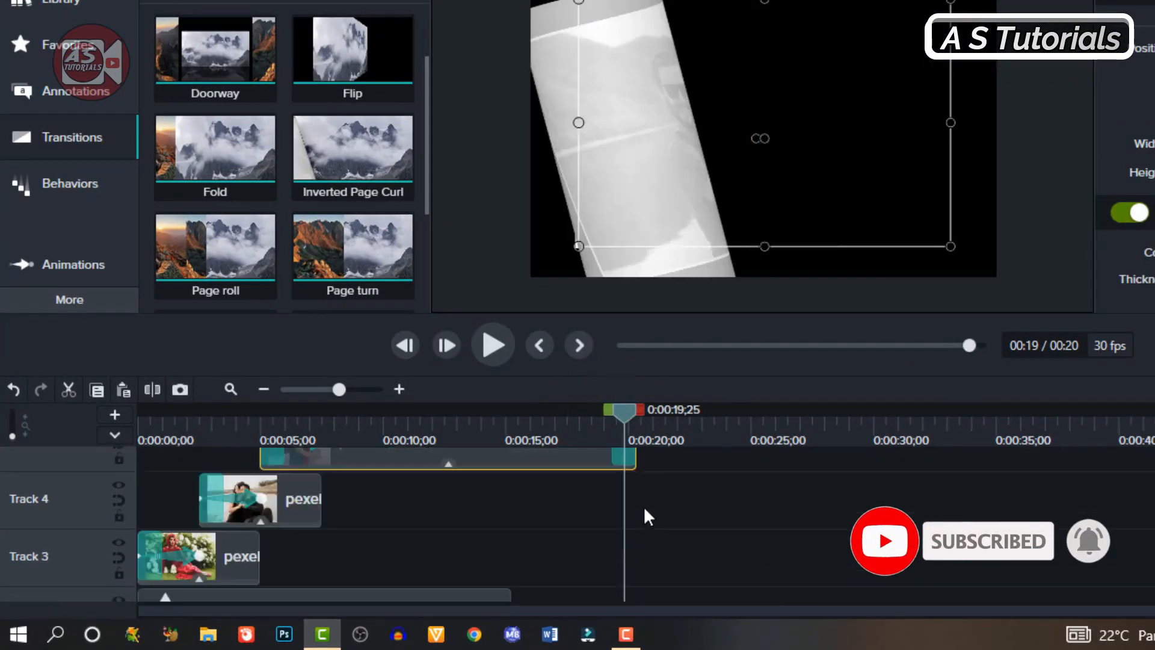
pyautogui.click(299, 499)
pyautogui.moveTo(345, 255); pyautogui.dragTo(307, 499)
pyautogui.moveTo(320, 498); pyautogui.dragTo(659, 495)
# Step: Add the Page roll transition to the end of the Track 3 image and extend the image to about 0:00:22
pyautogui.moveTo(205, 248); pyautogui.dragTo(246, 554)
pyautogui.moveTo(258, 556); pyautogui.dragTo(692, 552)
# Step: Extend the Blur and background image clips together to the end of the Track 3 image at about 0:00:22
pyautogui.scroll(-2, 674, 556)
pyautogui.moveTo(539, 584); pyautogui.dragTo(488, 520)
pyautogui.moveTo(510, 521); pyautogui.dragTo(714, 514)
pyautogui.scroll(4, 714, 514)
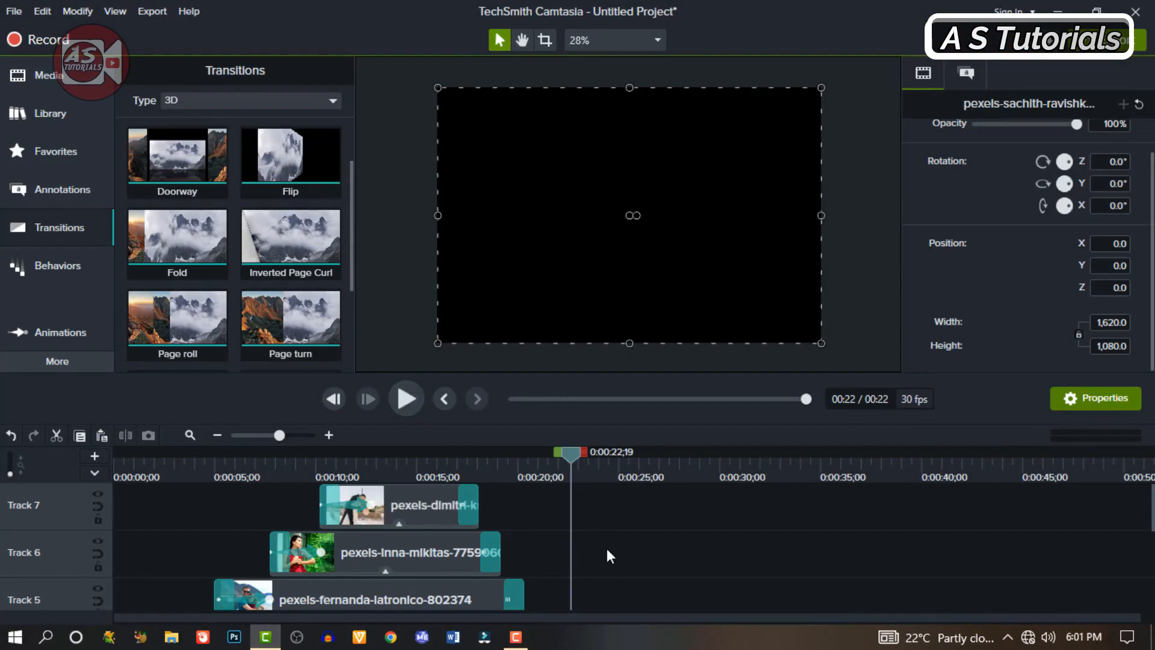
# Step: Insert a new empty track above Track 7
pyautogui.scroll(-5, 607, 548)
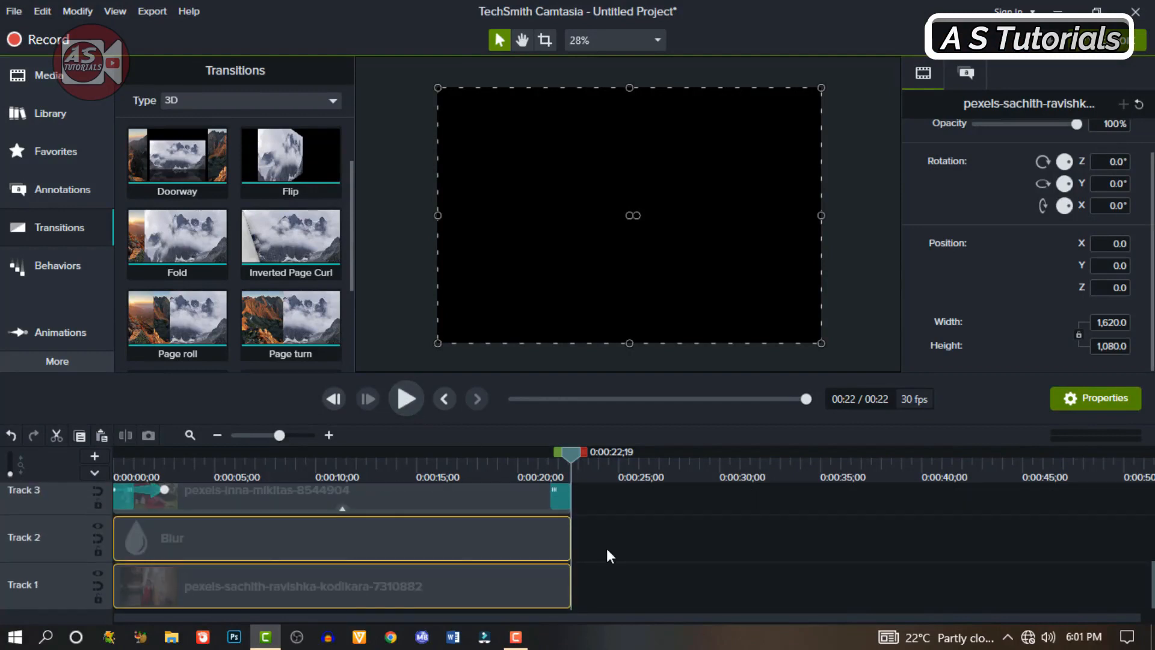
pyautogui.scroll(5, 607, 548)
pyautogui.rightClick(77, 501)
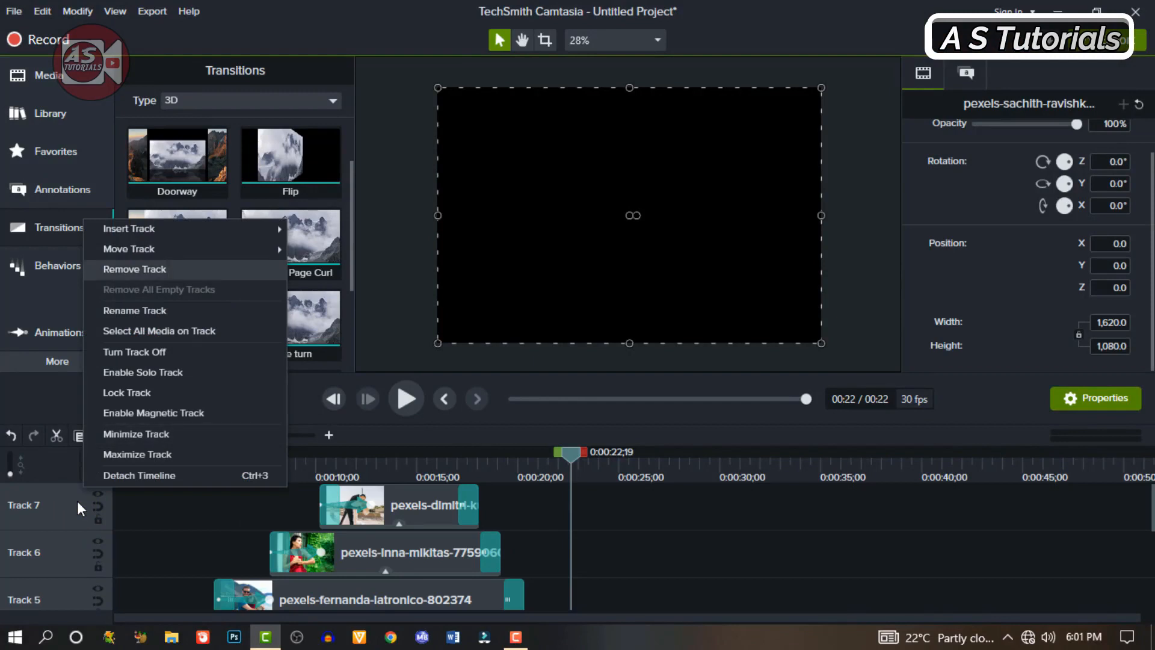
pyautogui.moveTo(181, 229)
pyautogui.click(319, 229)
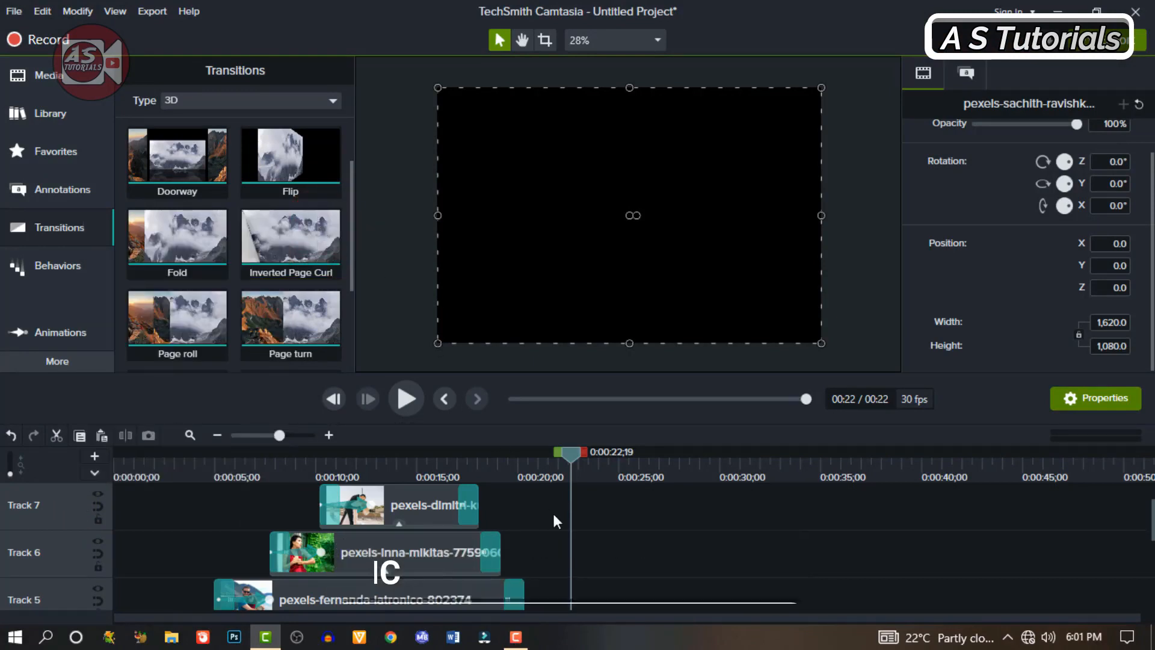
# Step: Place the Friendly Dance - Nico Staf music track from the library's Music Tracks at the start of Track 8
pyautogui.click(53, 118)
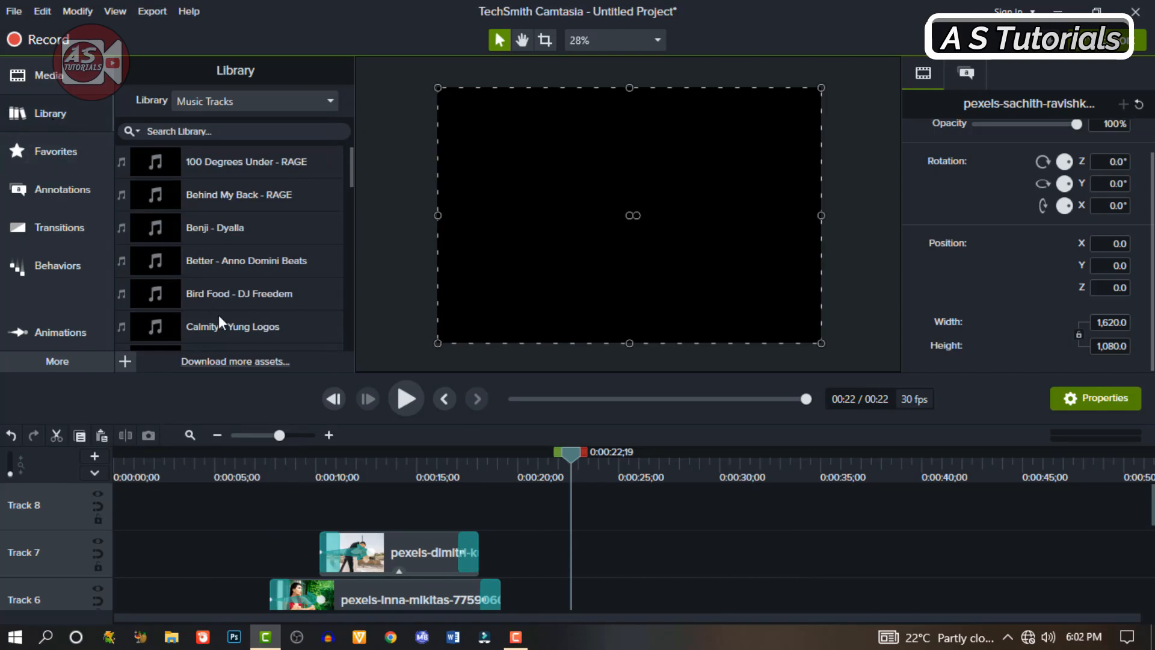
pyautogui.scroll(-15, 218, 315)
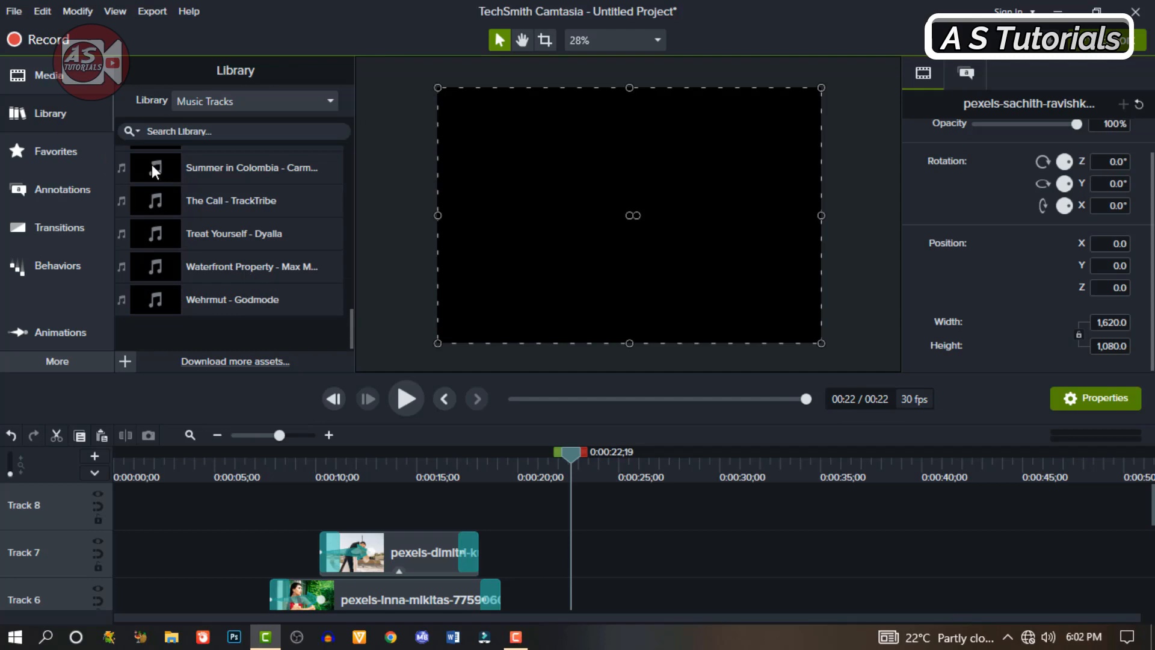
pyautogui.scroll(5, 151, 165)
pyautogui.moveTo(155, 284); pyautogui.dragTo(78, 521)
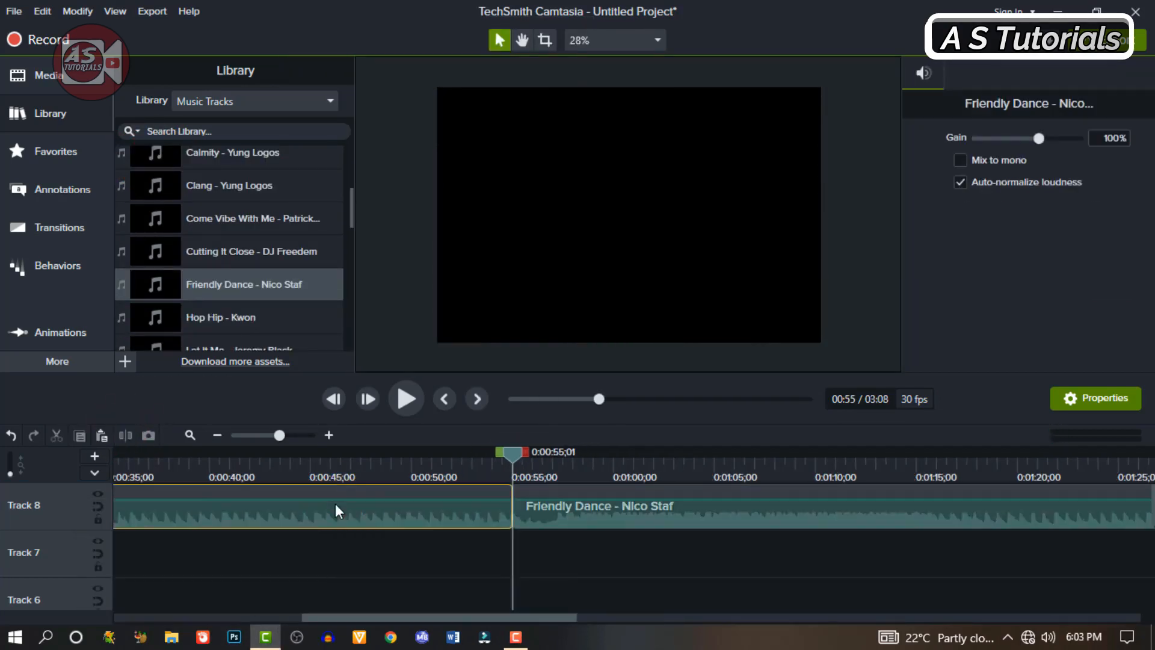
# Step: Cut away the music before 0:00:55;01 and move the remaining audio to the start of Track 8
pyautogui.click(210, 483)
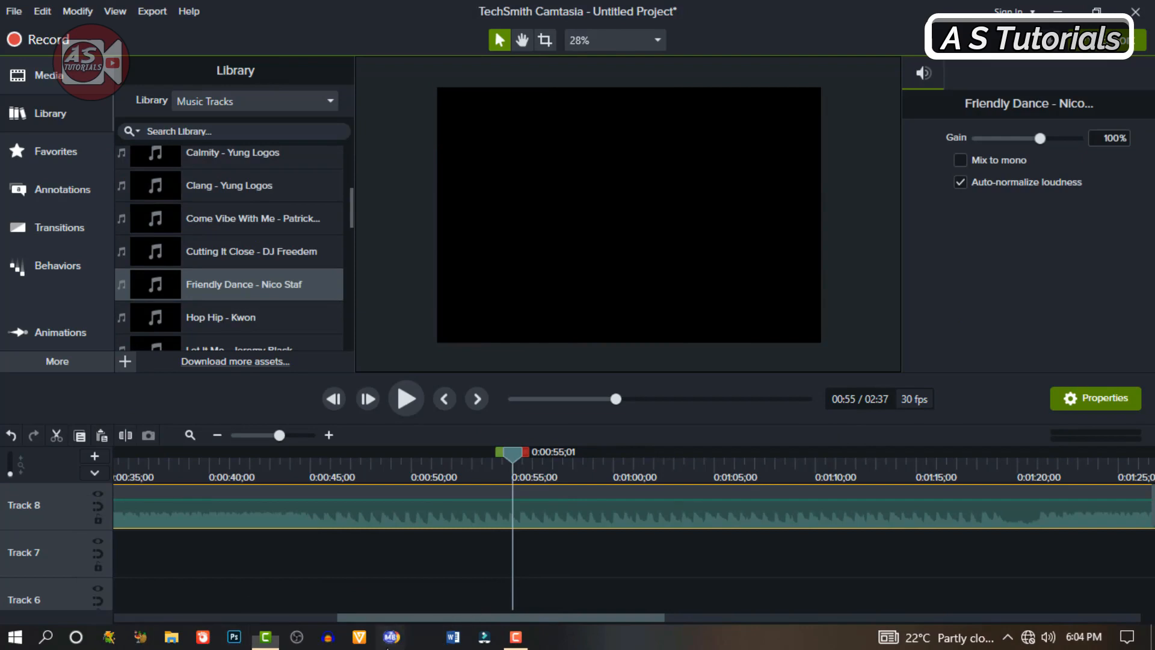
pyautogui.moveTo(391, 637); pyautogui.dragTo(422, 636)
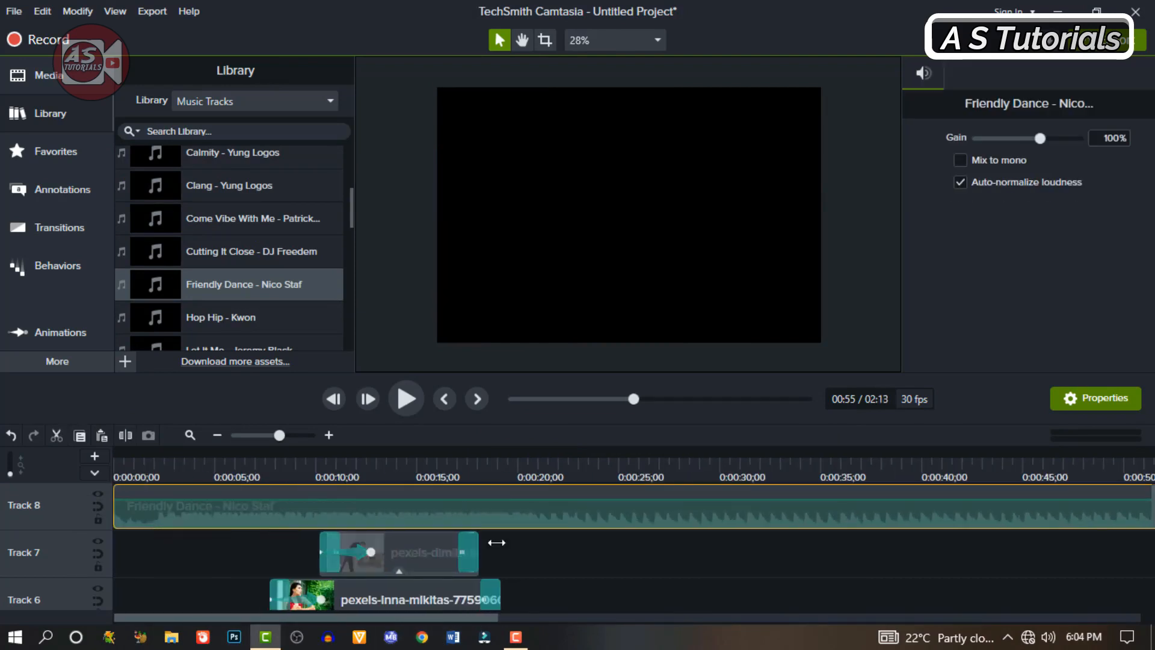
# Step: Split the Track 8 music at the end of the slideshow, 0:00:22;18, and delete the part after it
pyautogui.click(552, 475)
pyautogui.scroll(-5, 559, 482)
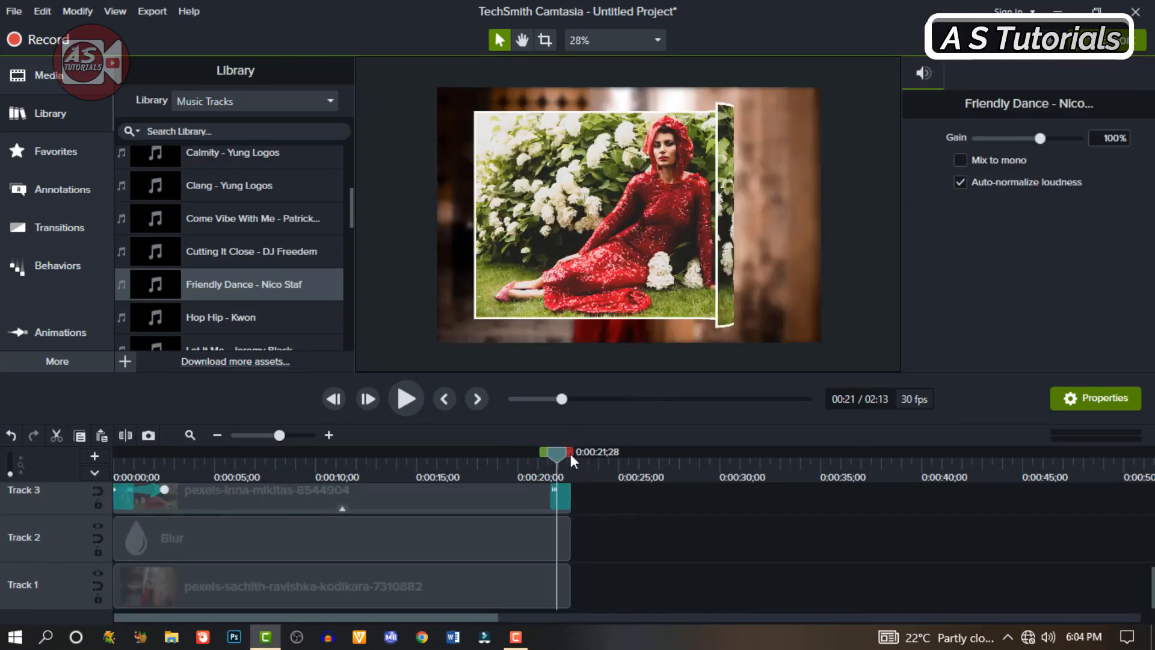
pyautogui.click(571, 454)
pyautogui.scroll(5, 612, 526)
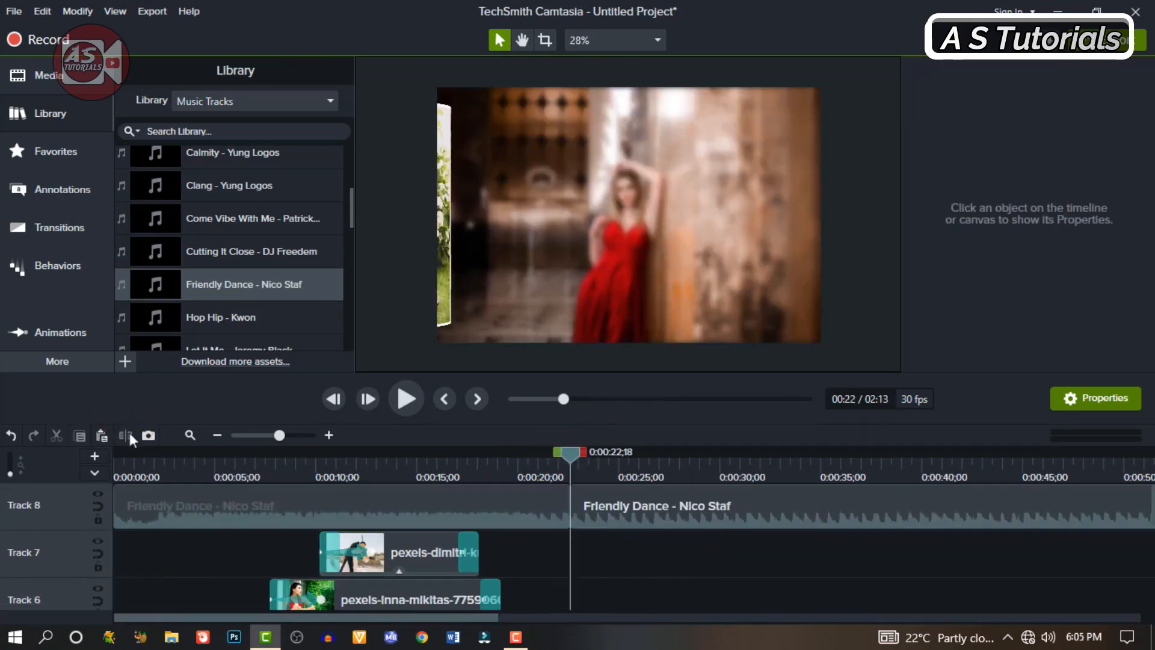
pyautogui.click(659, 506)
pyautogui.press('Delete')
# Step: Play back the finished slideshow from the beginning and look over the image tracks and their transitions
pyautogui.hotkey('ctrl', 'Home')
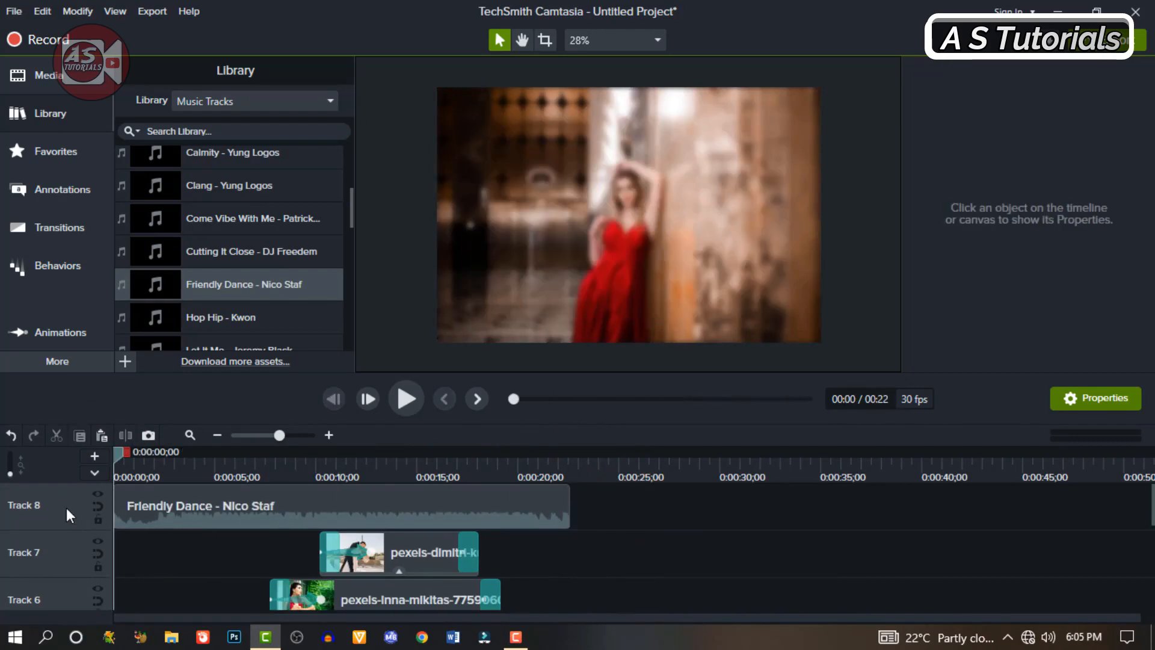
pyautogui.click(405, 399)
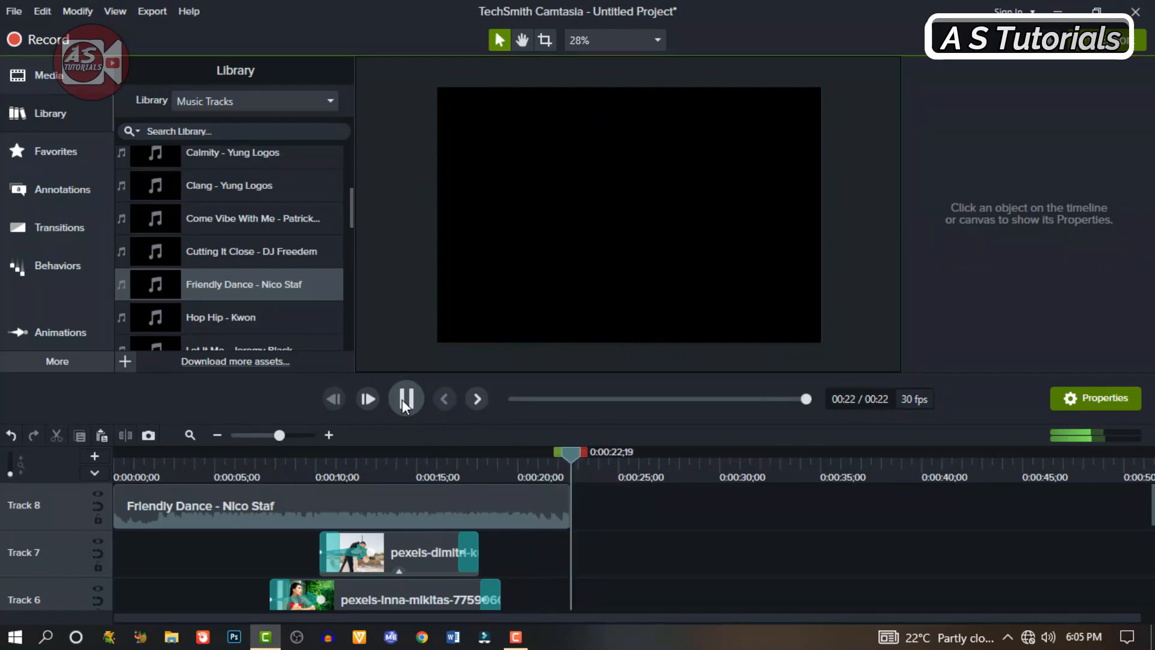
pyautogui.scroll(-2, 513, 540)
pyautogui.scroll(2, 513, 540)
pyautogui.scroll(-3, 513, 540)
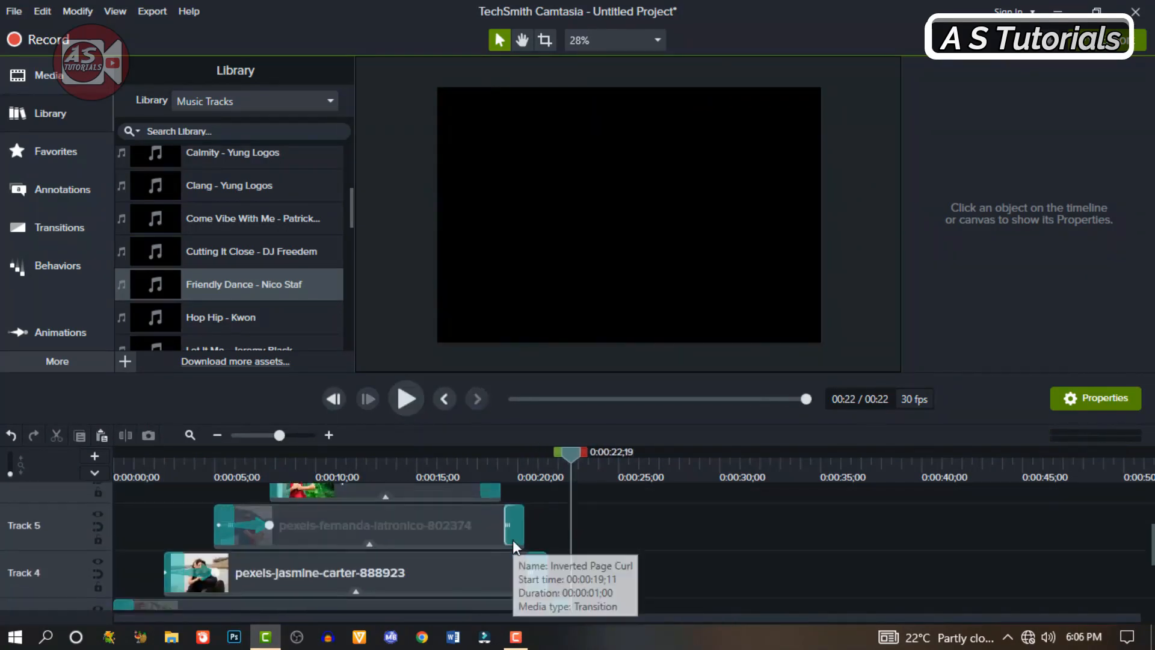